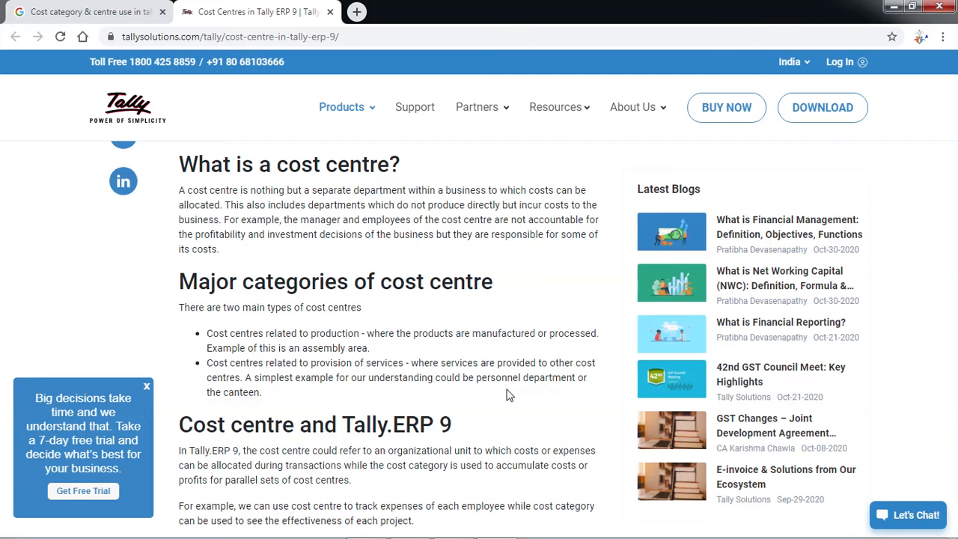
- Read the article's sections on cost centre categories and on enabling cost centres and cost categories in Tally.ERP 9
scroll(507, 395, down, 5)
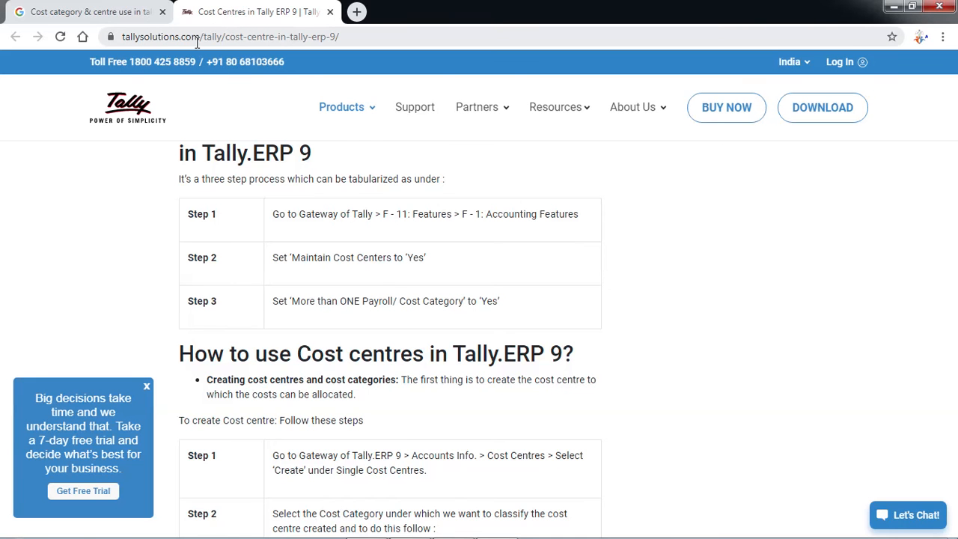
key(Page_Up)
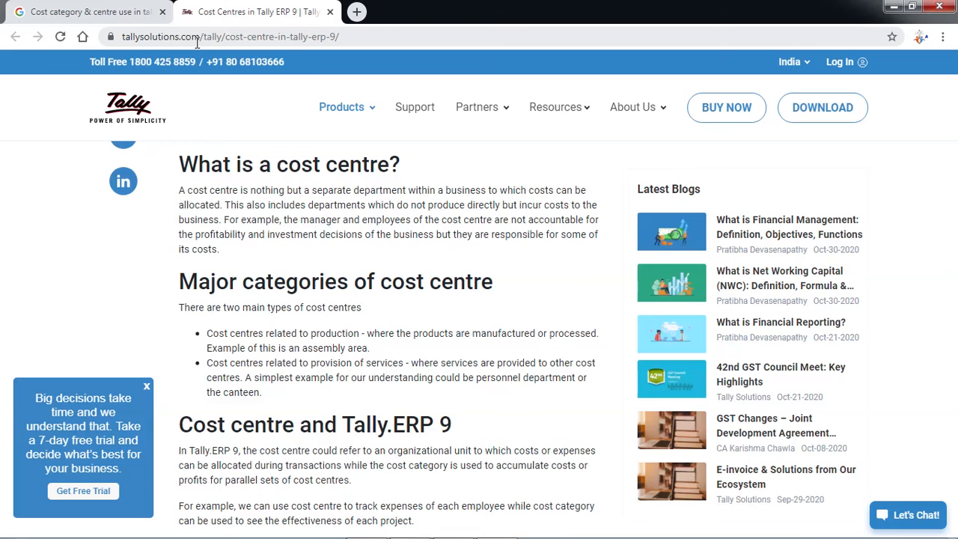
key(Down)
key(Down)
key(Down)
key(Down)
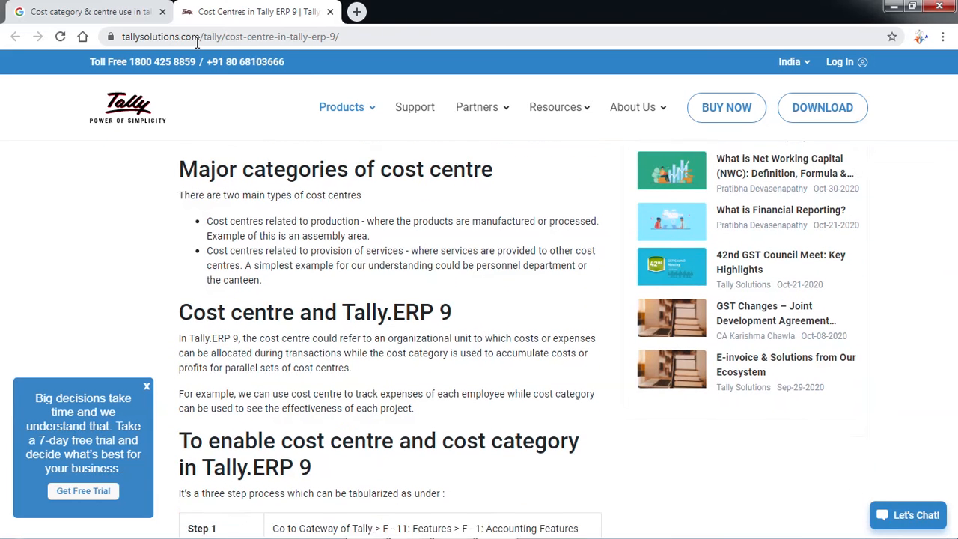
key(Down)
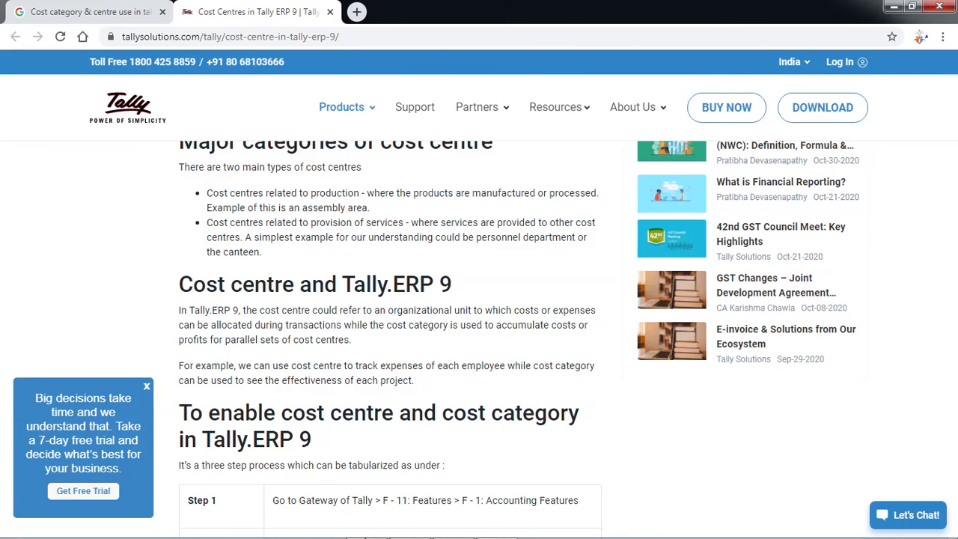
- Switch to the Word assignment and highlight Printing Paper, Postal stamps, Pen & Pencil and Stapler & Pin in gold in the Day 3 table
mouse_move(321, 535)
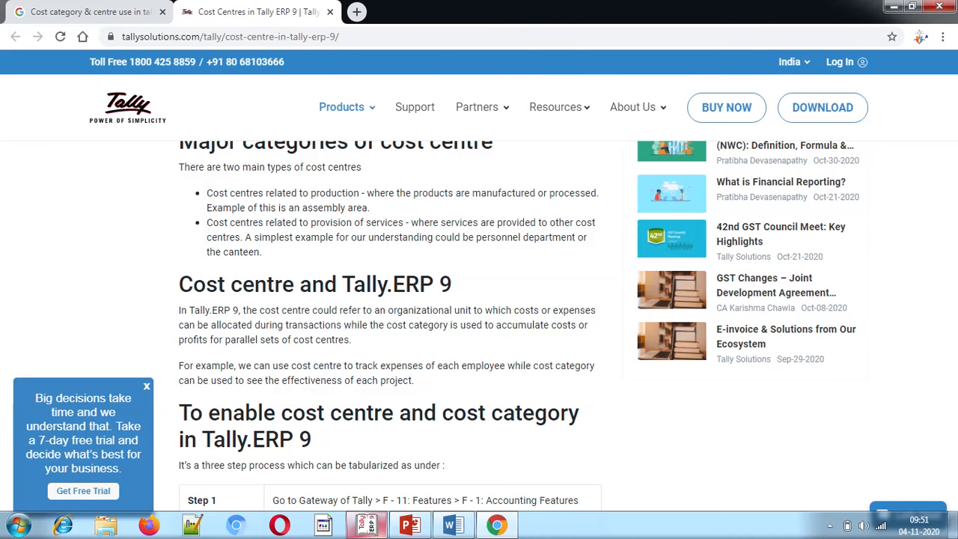
click(452, 526)
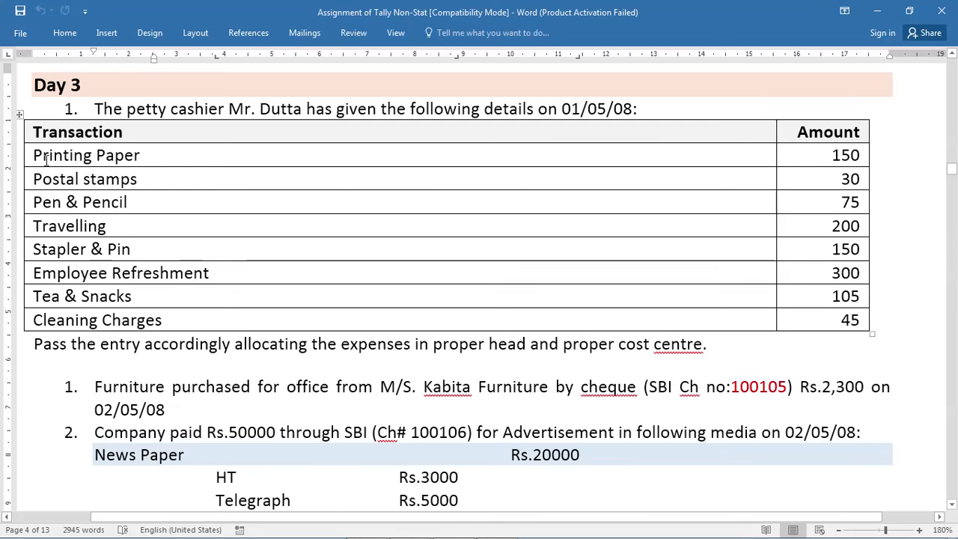
drag(36, 154, 145, 201)
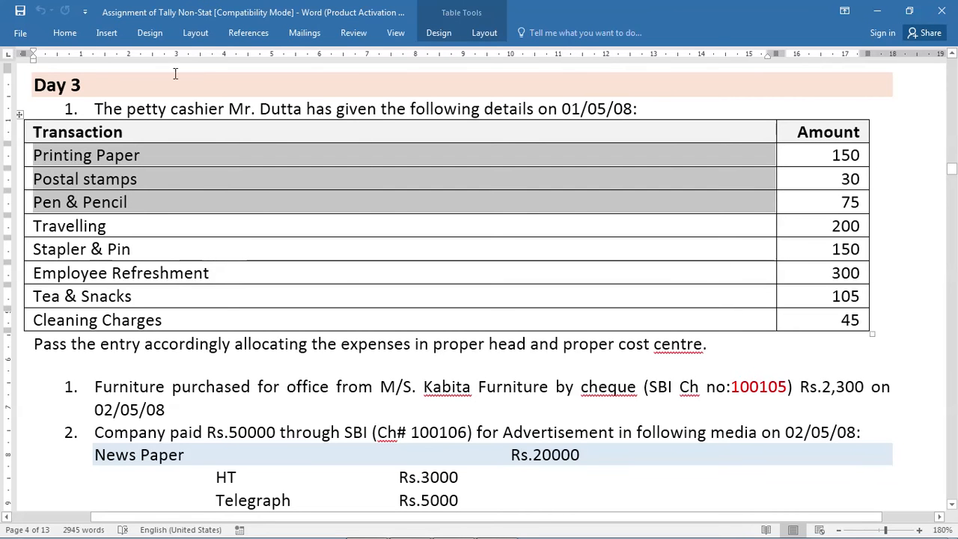
right_click(161, 181)
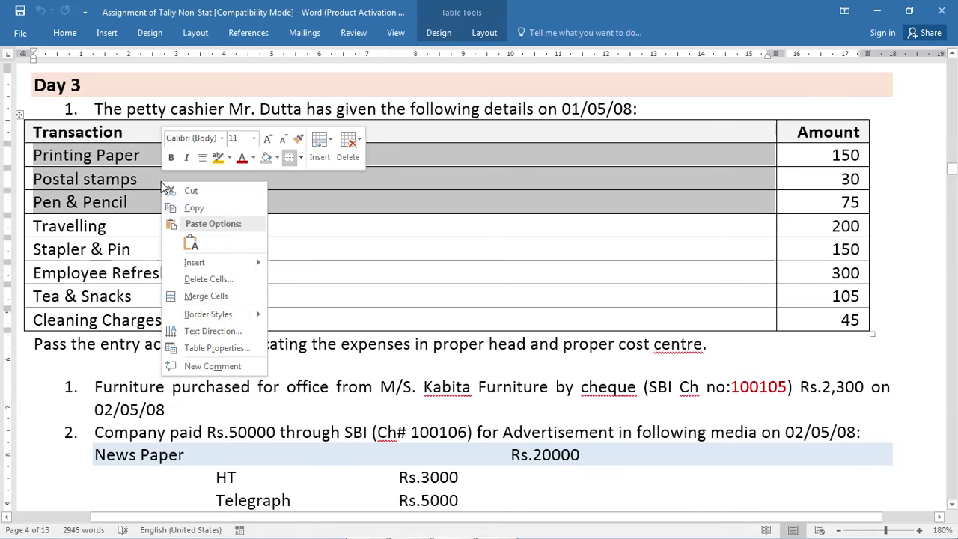
click(219, 157)
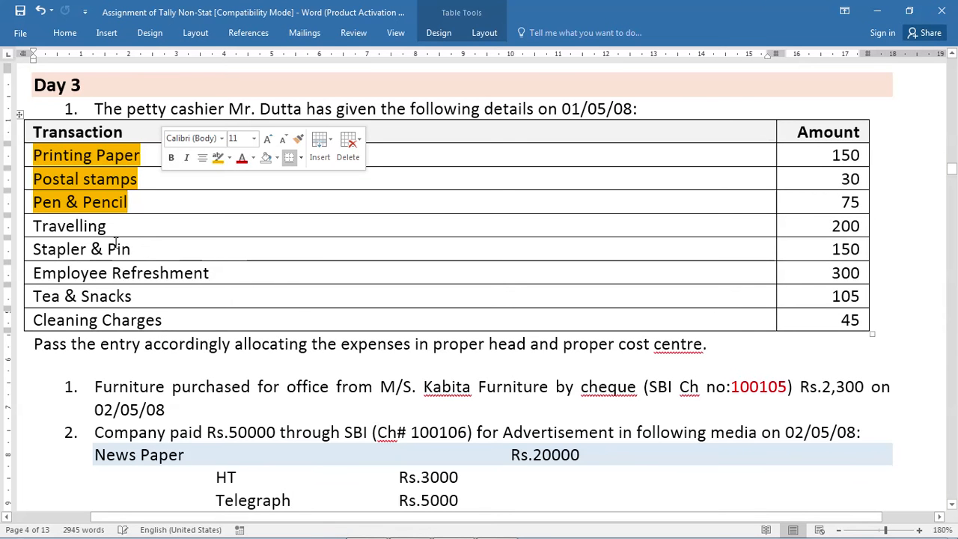
drag(34, 249, 142, 247)
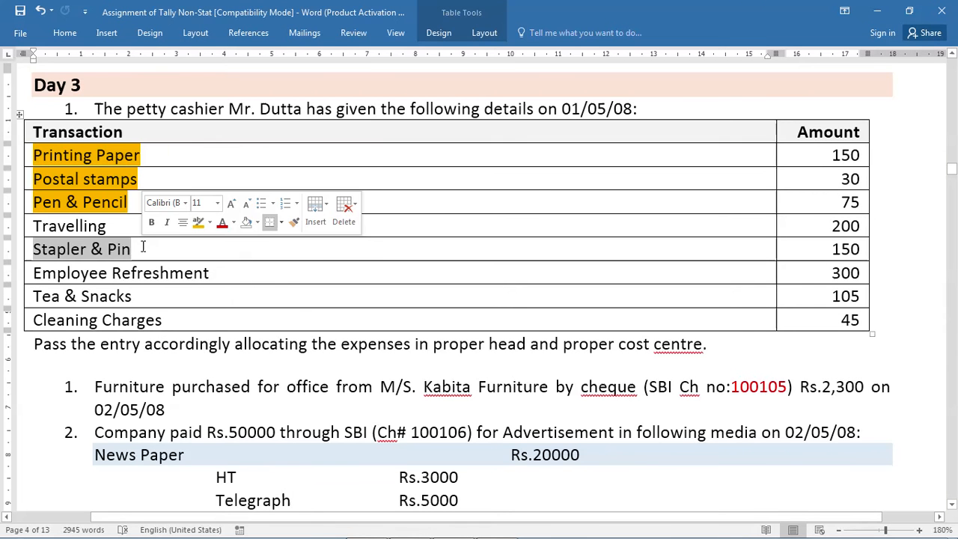
click(198, 223)
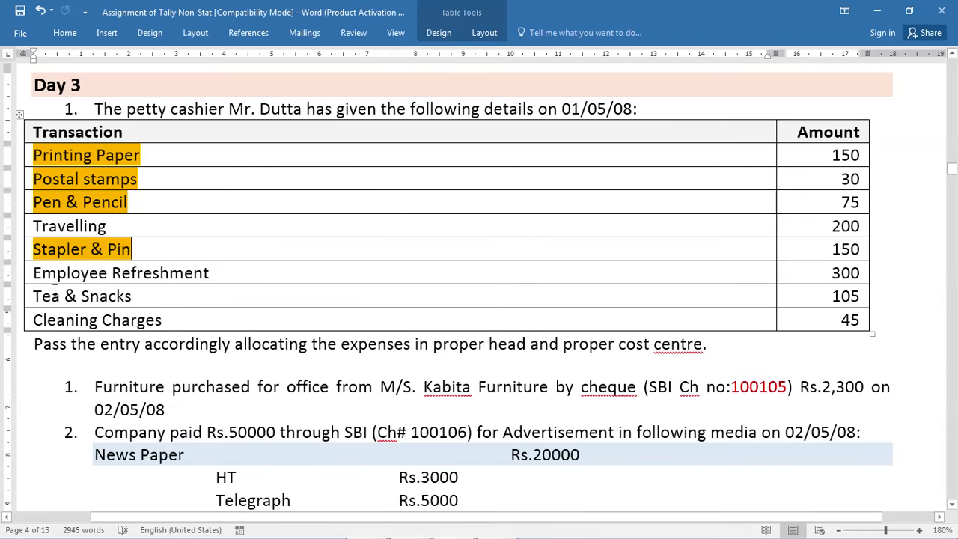
- Highlight Employee Refreshment and Tea & Snacks in turquoise in the Day 3 transaction table
drag(30, 276, 96, 304)
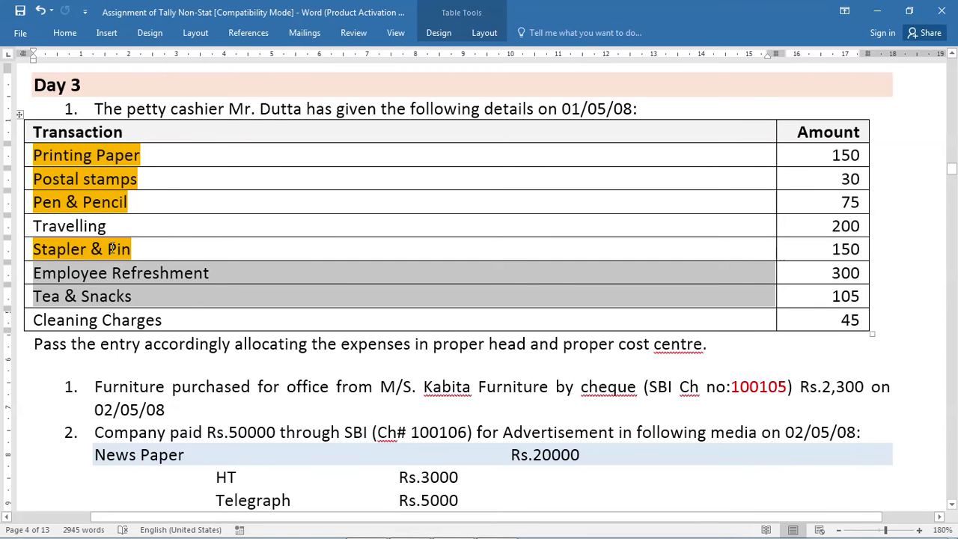
click(120, 271)
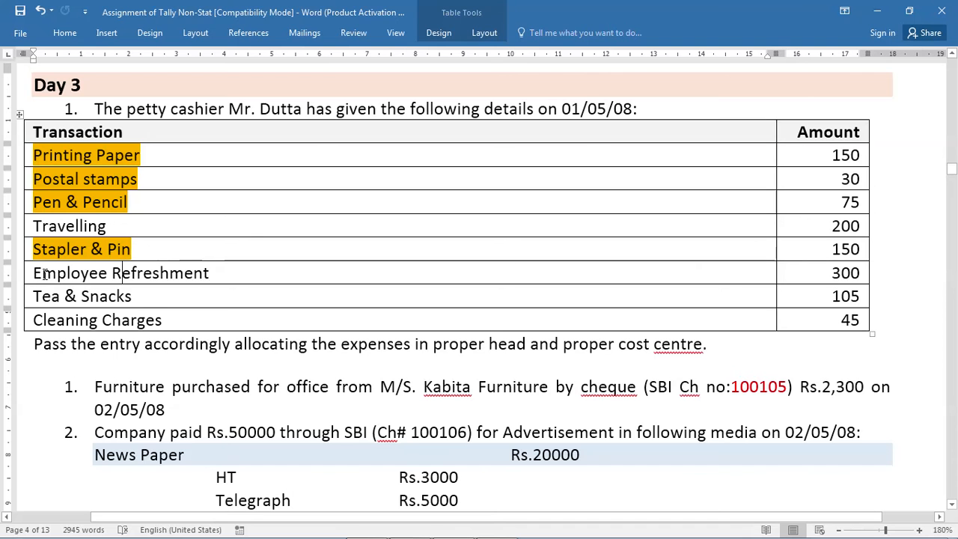
drag(82, 283, 84, 298)
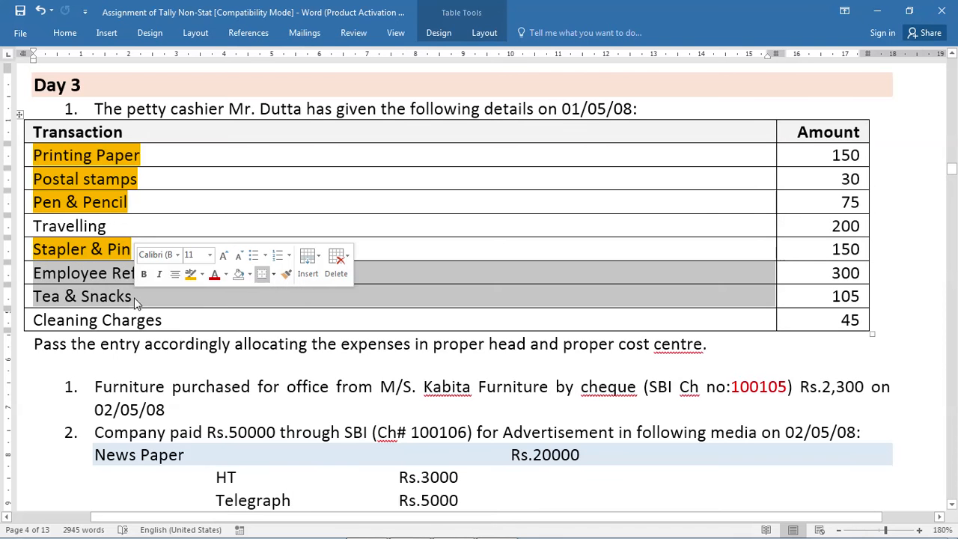
click(201, 274)
click(235, 296)
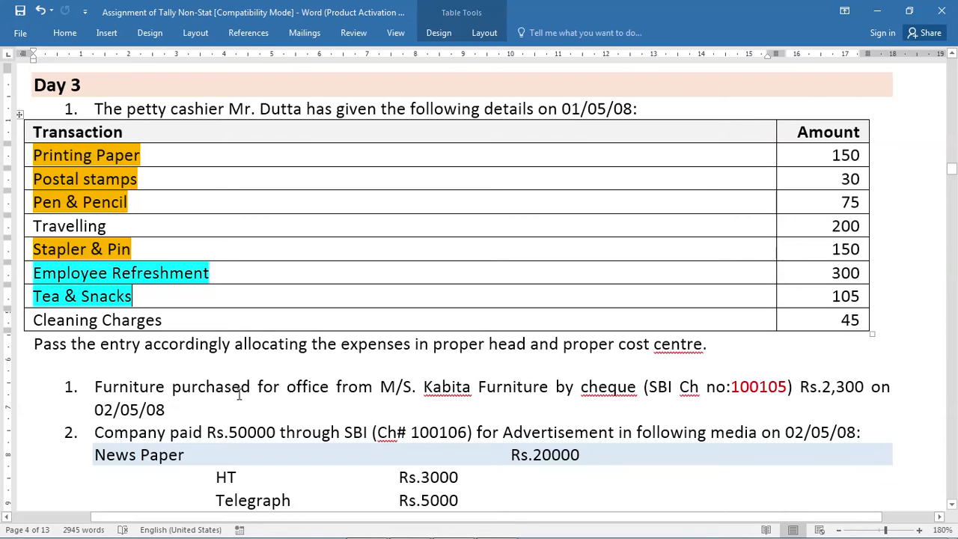
- Switch to Tally.ERP 9 and set Maintain cost centres to Yes in the company's accounting features
mouse_move(401, 535)
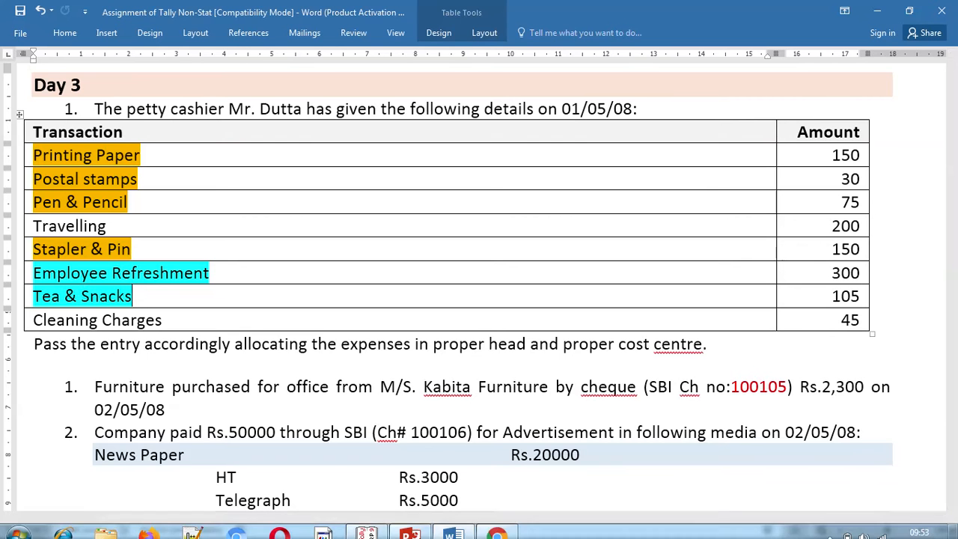
click(366, 528)
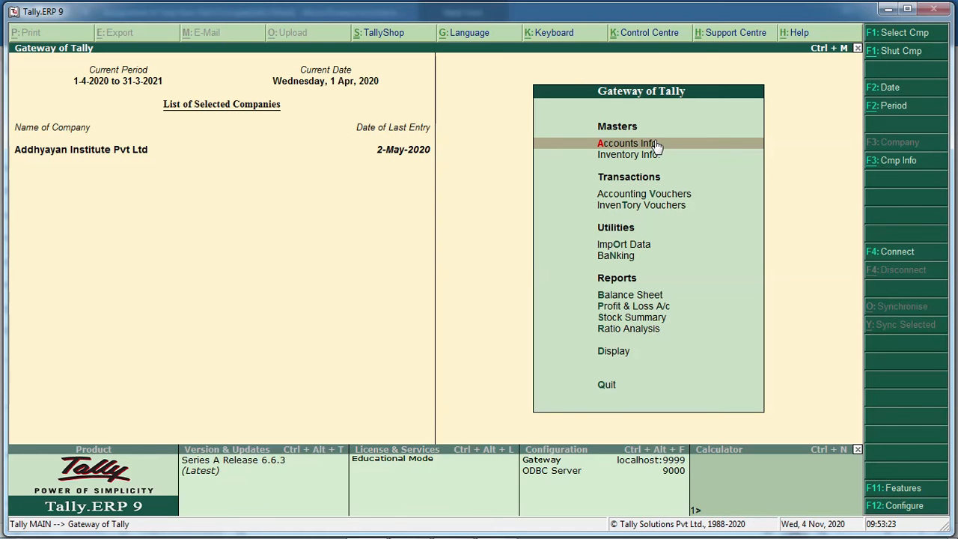
key(F11)
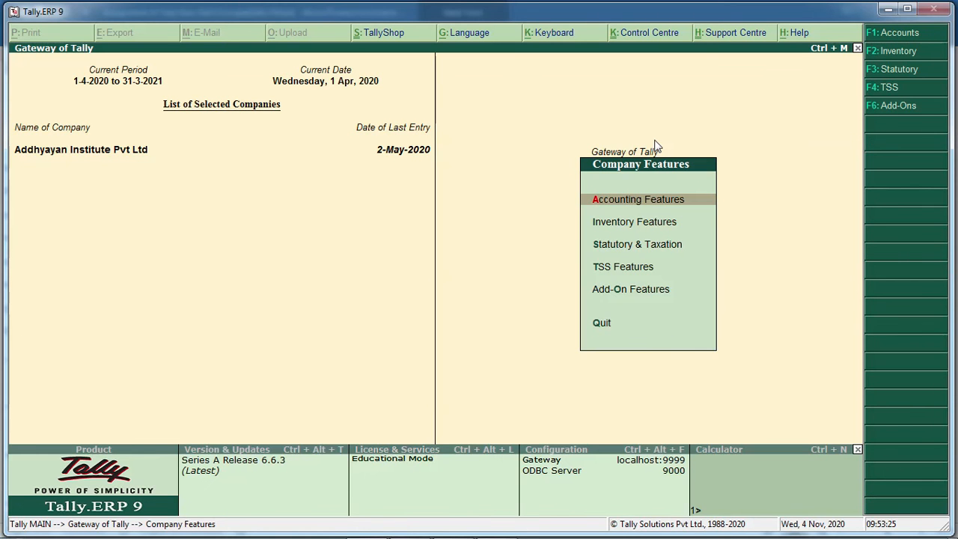
key(Return)
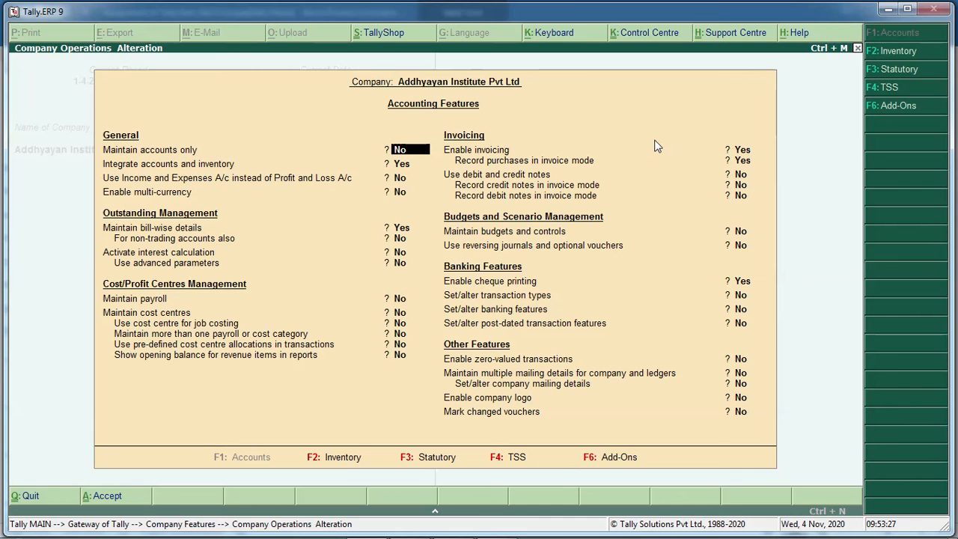
key(Down)
key(Down)
key(Down)
key(Down)
key(Down)
key(Down)
key(Down)
key(Down)
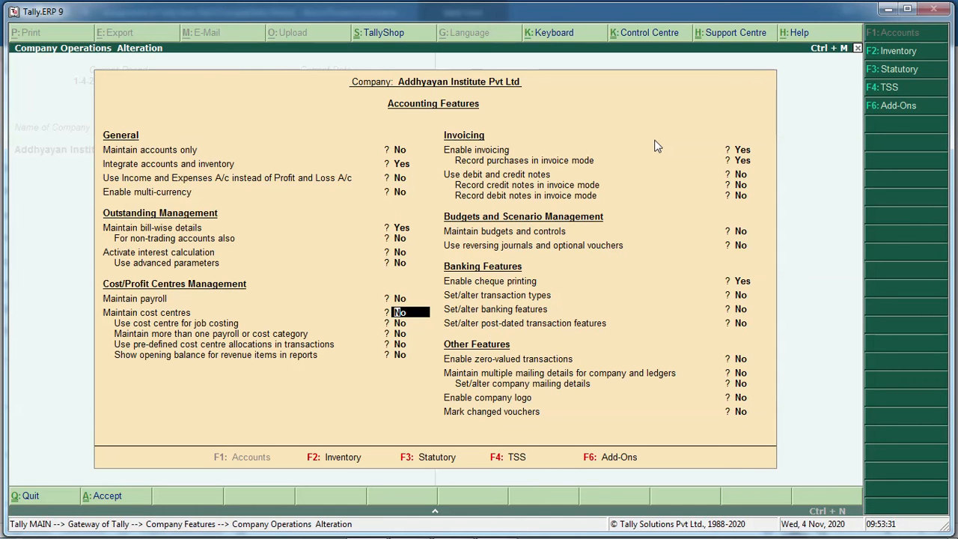
text(y)
key(Return)
- Set Maintain more than one payroll or cost category to Yes, save the accounting features and return to the Gateway of Tally
key(Down)
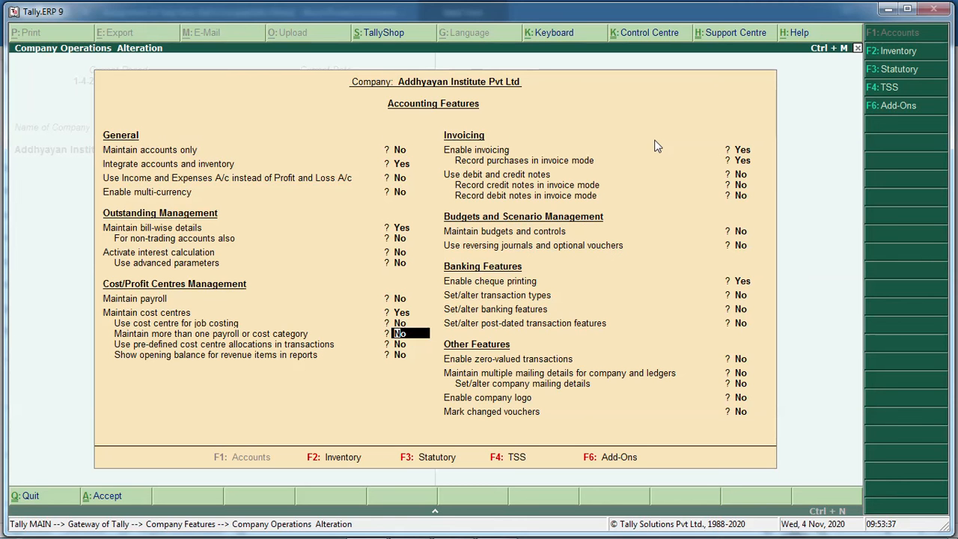
text(y)
key(Return)
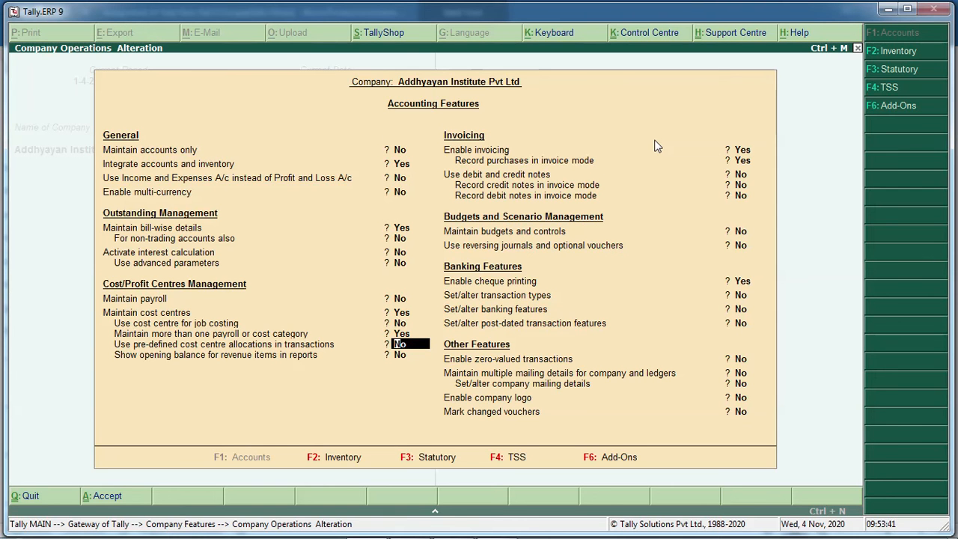
key(ctrl+a)
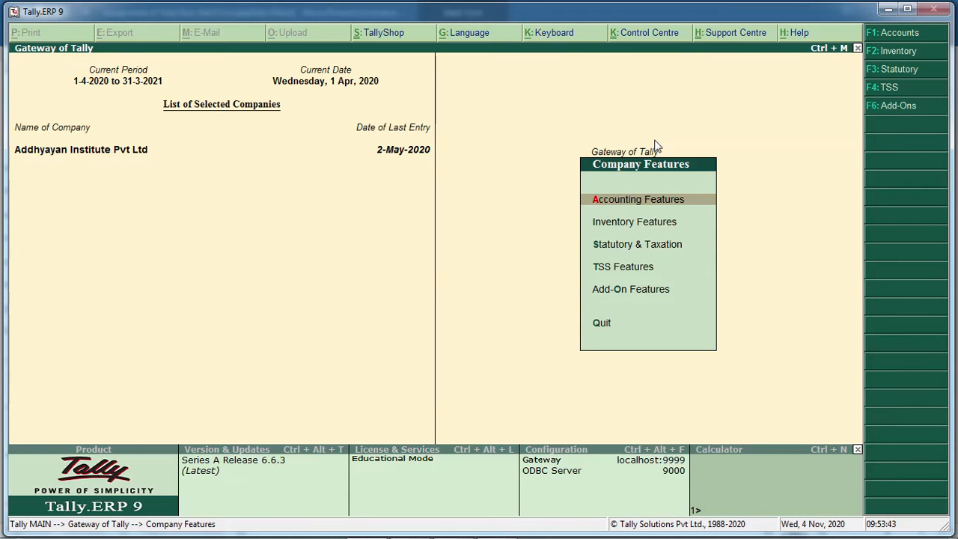
key(Escape)
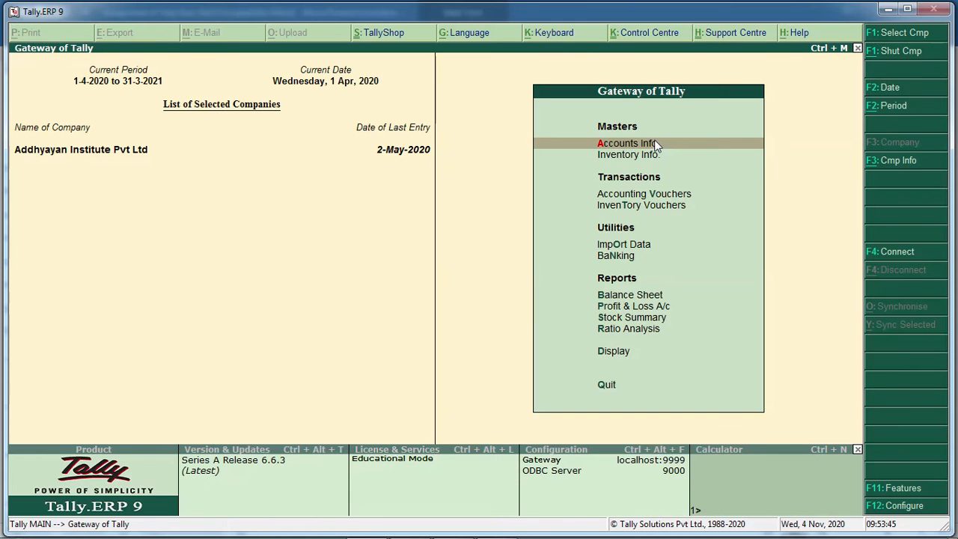
- View the list of existing cost categories available for alteration in the accounts masters, leaving them unaltered
key(Return)
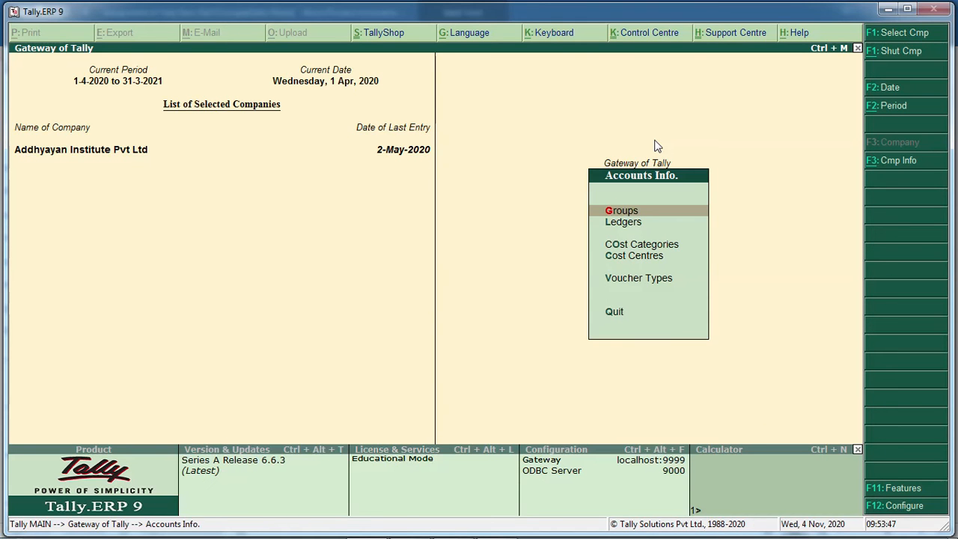
key(Down)
key(Down)
key(Down)
key(Up)
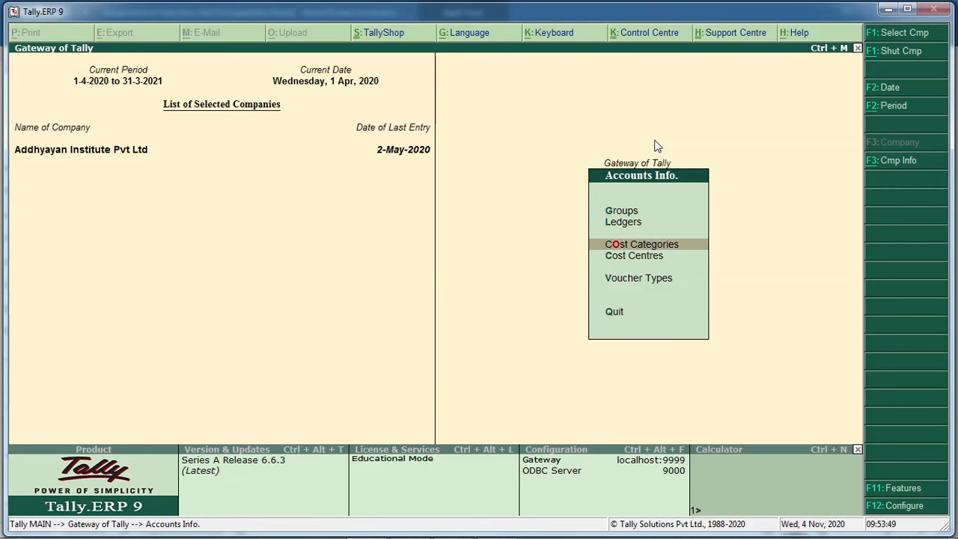
key(Return)
key(Down)
key(Down)
key(Return)
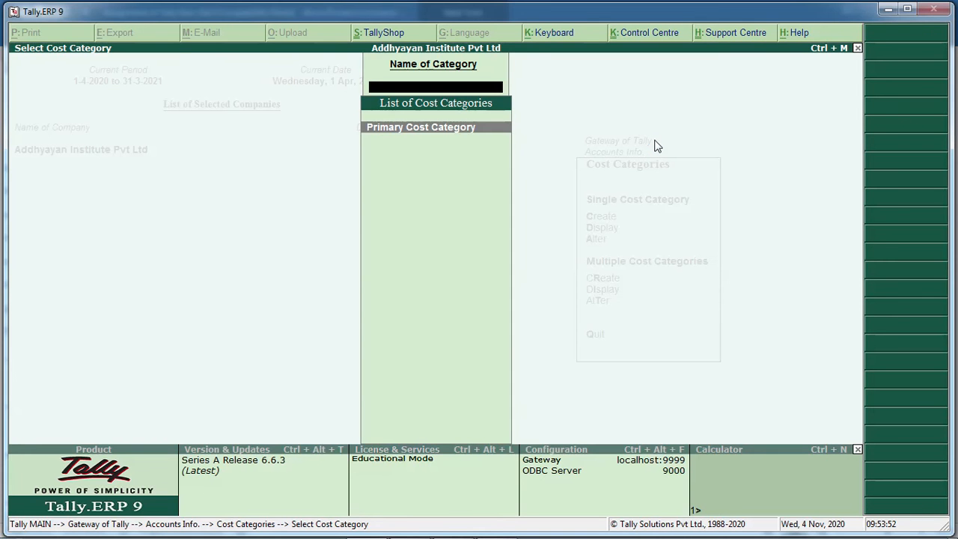
key(Escape)
key(Escape)
- Look at the options offered for cost centres in the accounts masters
key(Up)
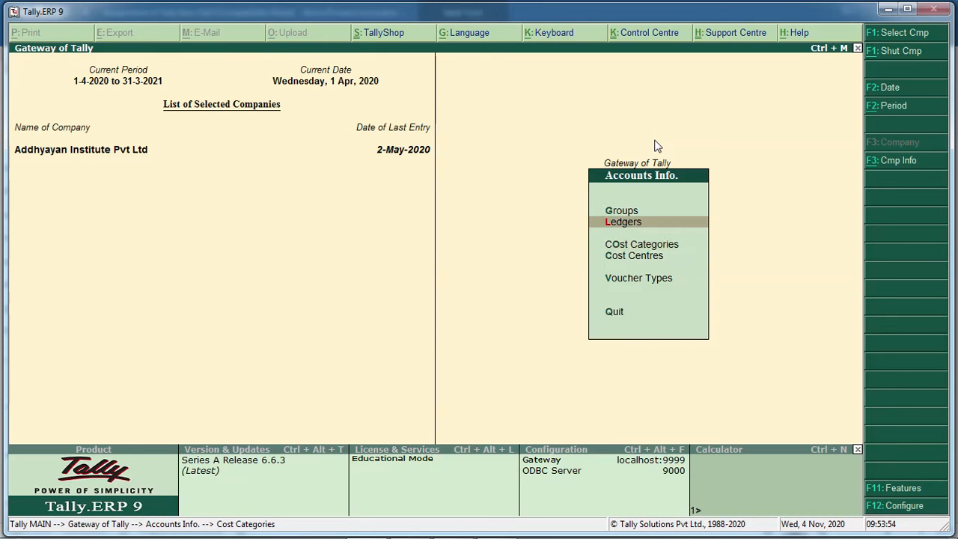
key(Down)
key(Down)
key(Return)
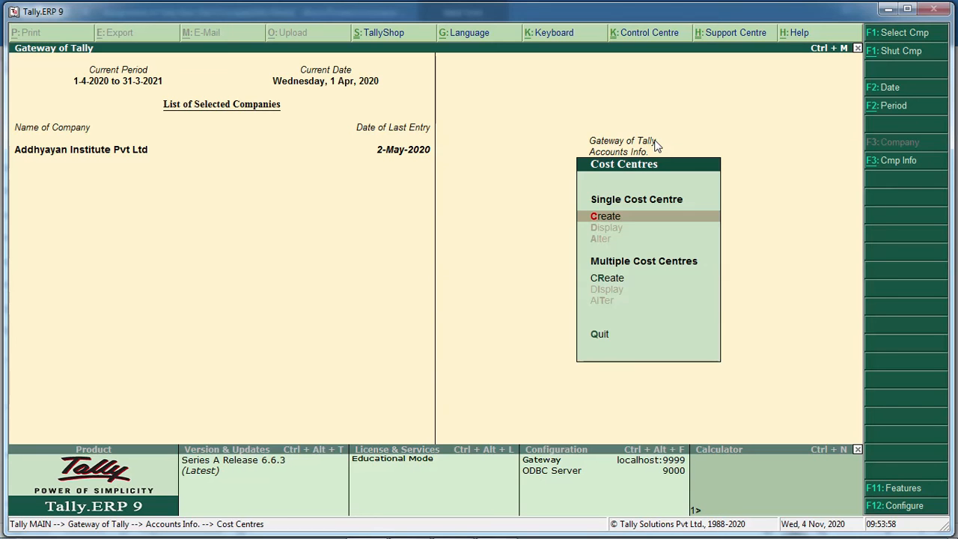
key(Escape)
key(Up)
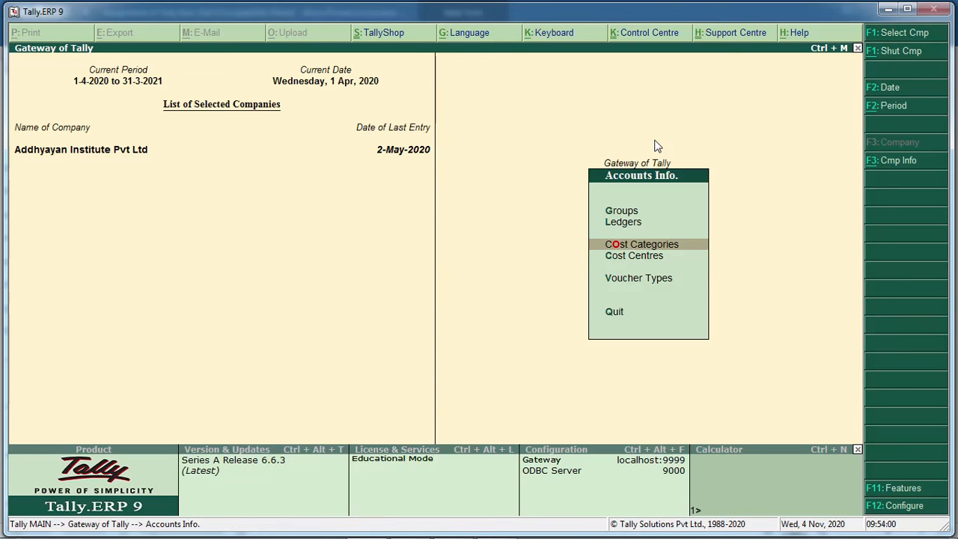
- Create a single cost category named Printing & Stationery, with Allocate Revenue Items at Yes and Allocate Non-revenue items at No
key(Return)
key(Return)
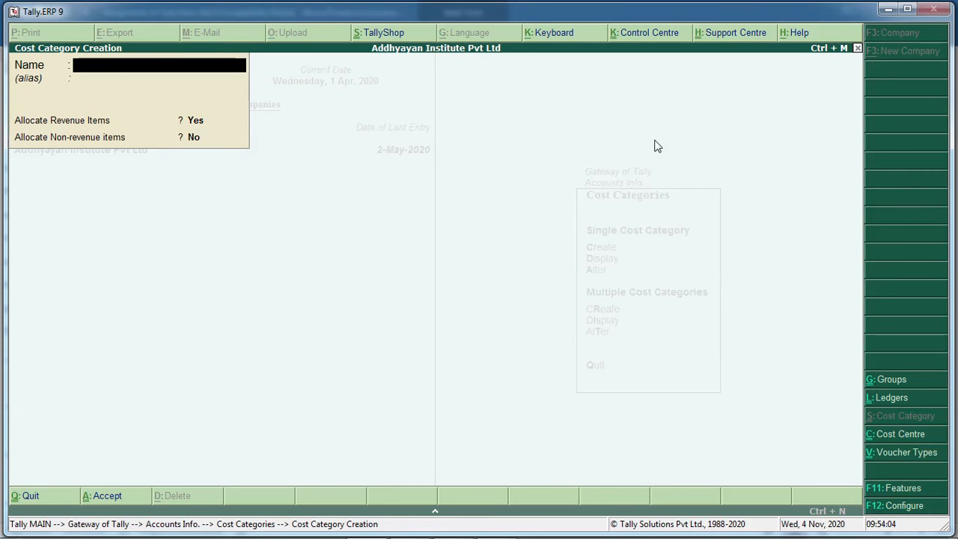
text(Printing)
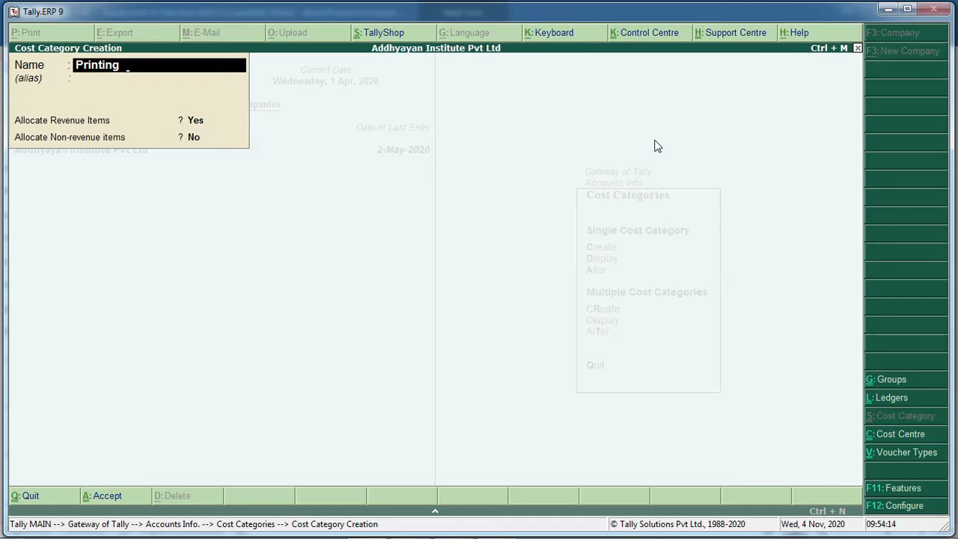
text(& Stationery)
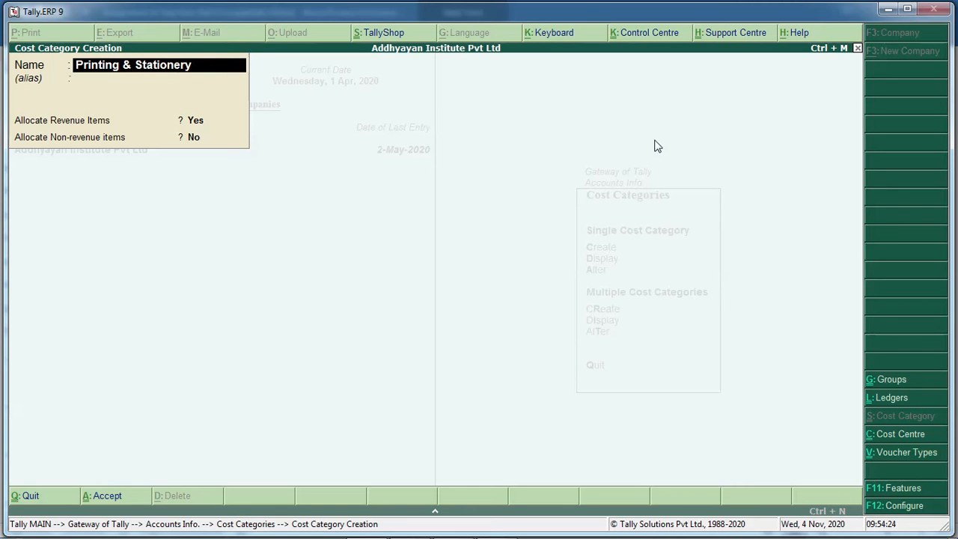
key(Return)
key(Return)
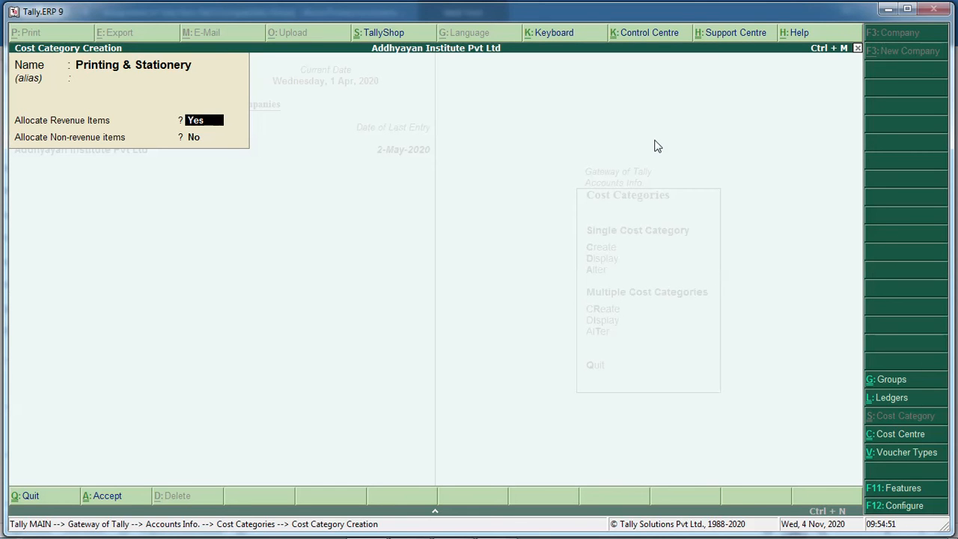
key(Return)
key(Return)
key(Return)
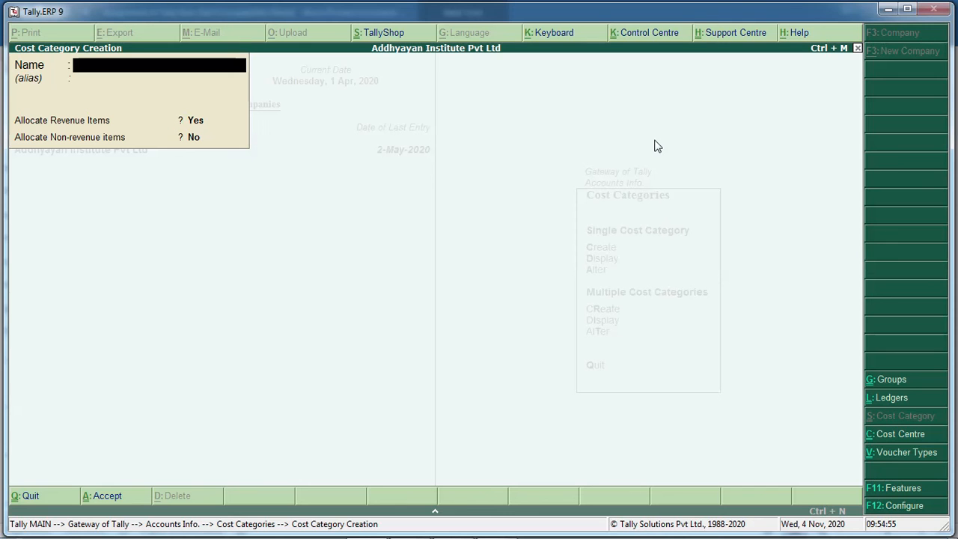
- Leave cost category creation and create a single cost centre named Printing Paper in the Printing & Stationery category, under Primary
key(Escape)
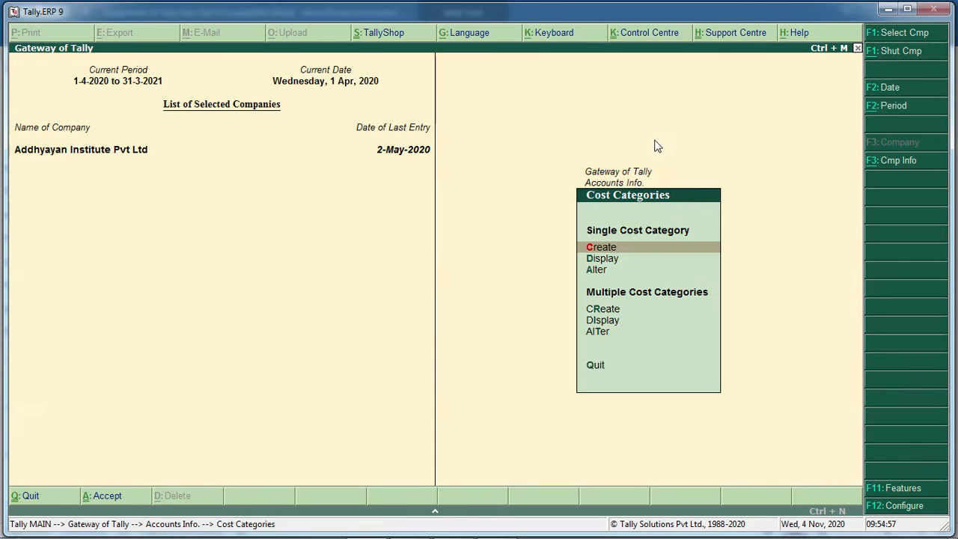
key(Escape)
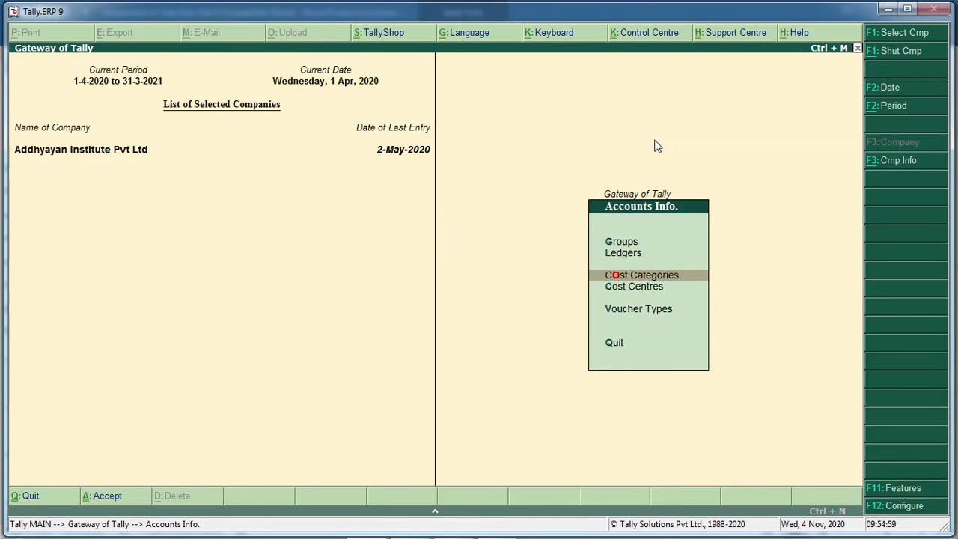
key(Down)
key(Return)
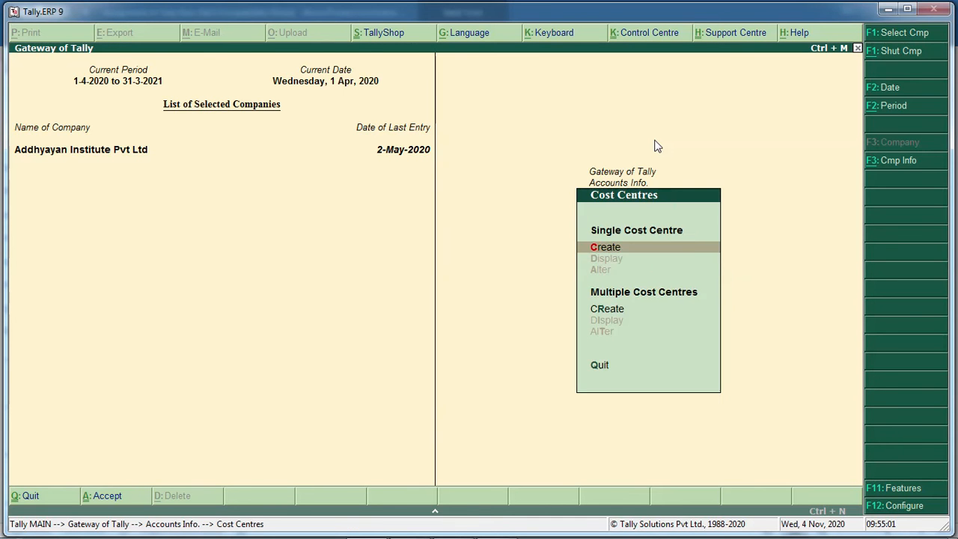
key(Return)
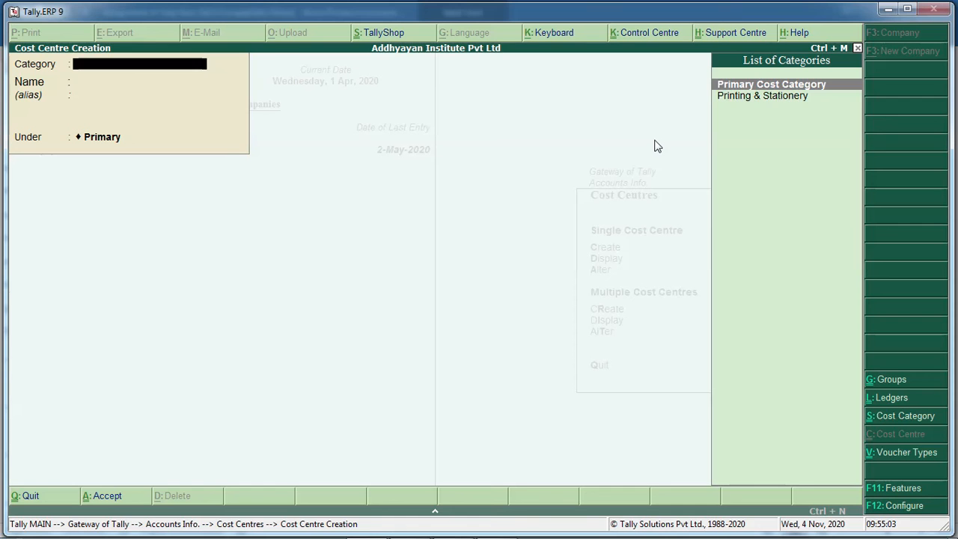
key(Down)
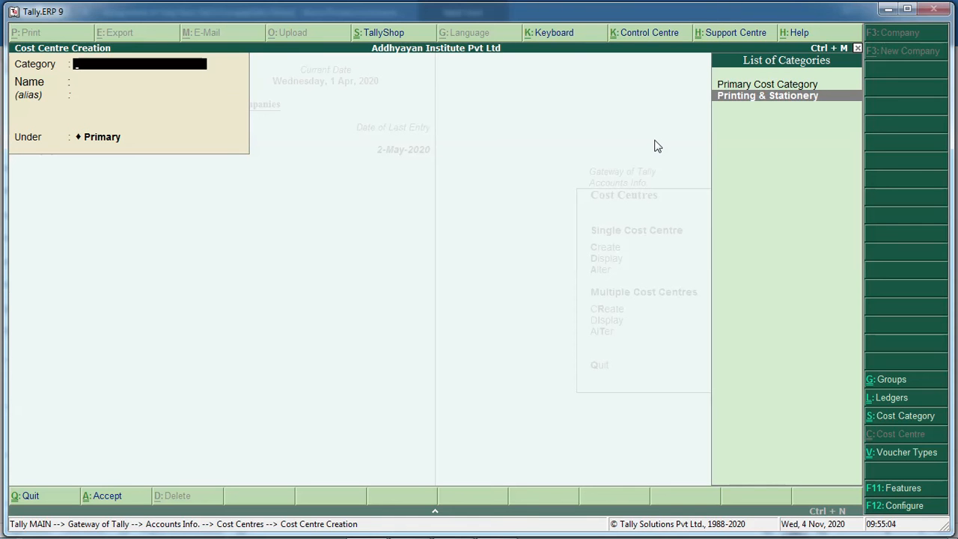
key(Return)
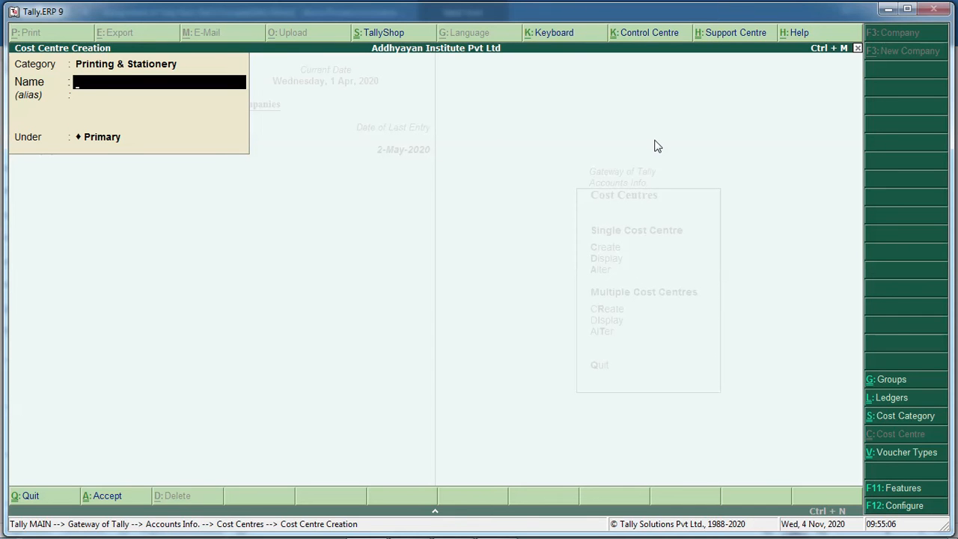
text(Printing Pape)
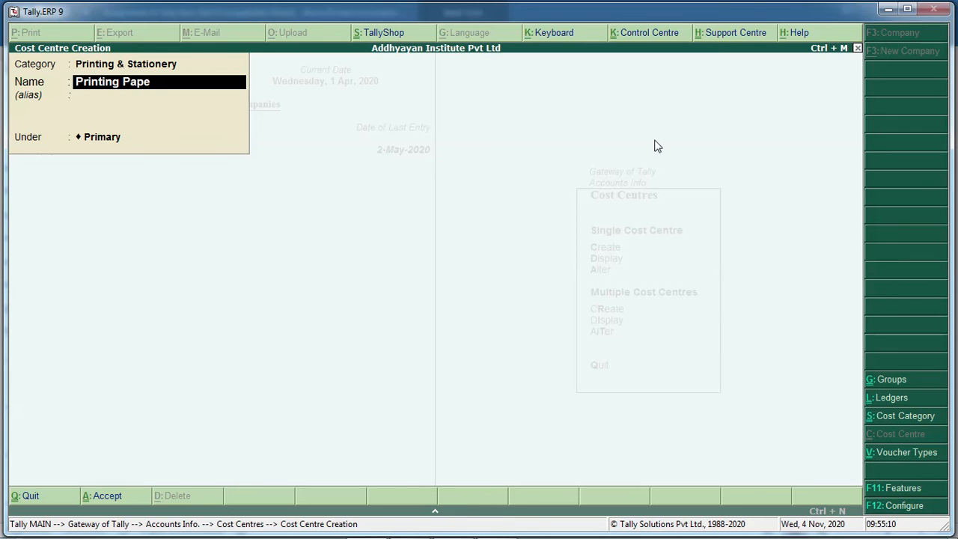
text(r)
key(Return)
key(Return)
key(Return)
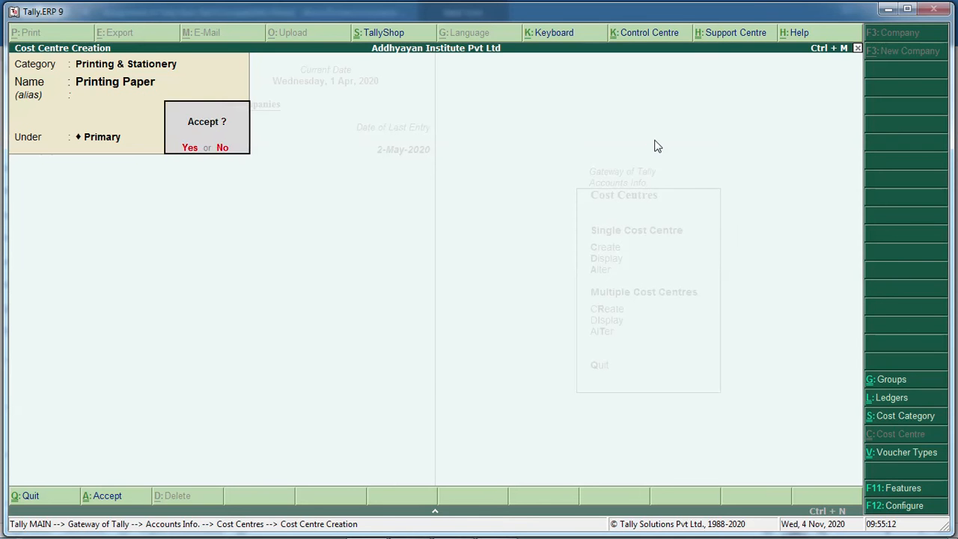
key(Return)
- Consult the assignment in Word and create a cost centre named Postal Stamps under Primary in the Printing & Stationery category
key(alt+Tab)
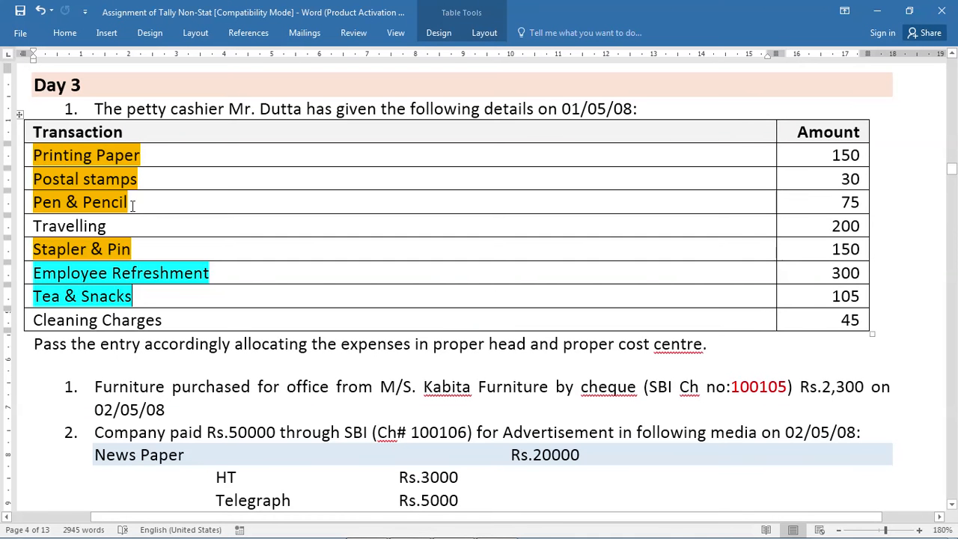
key(alt+Tab)
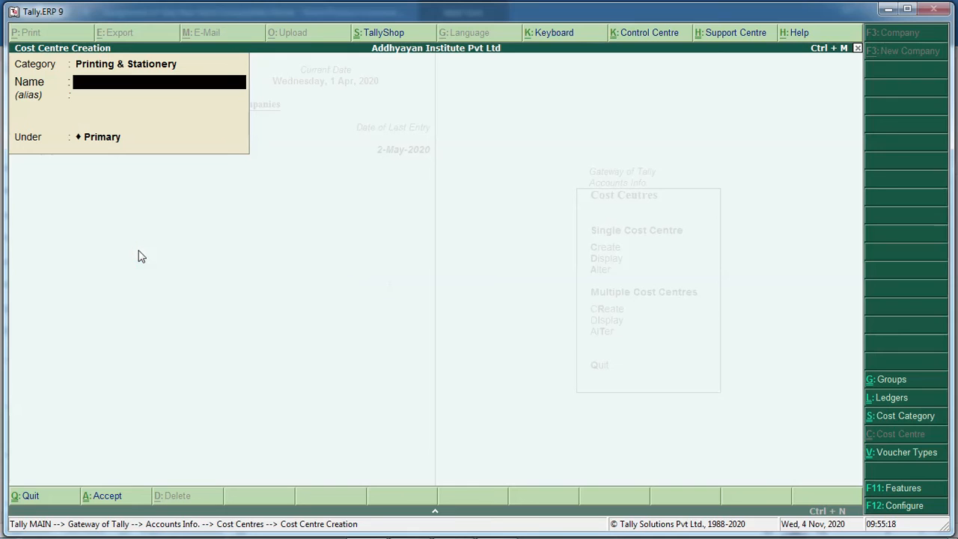
text(Postal Stamps)
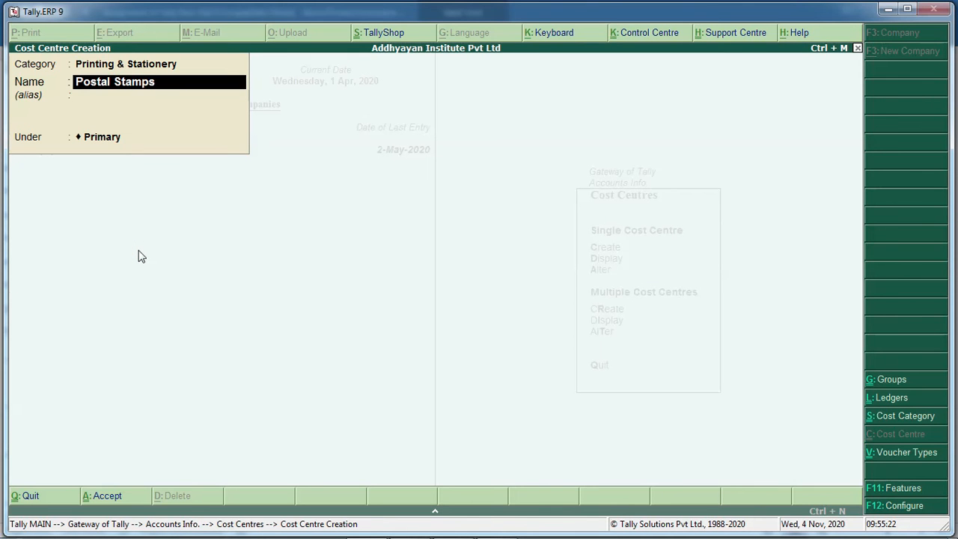
key(Return)
key(Return)
key(Return)
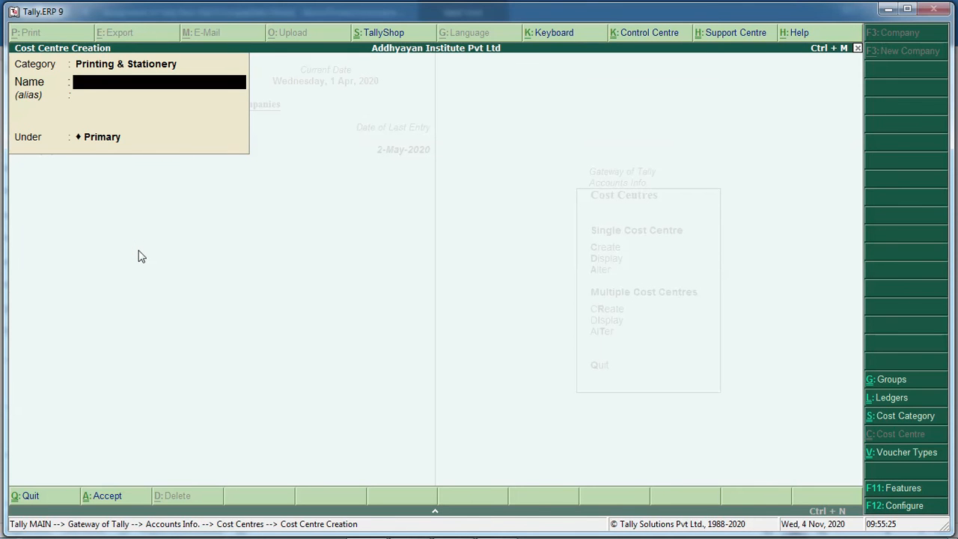
- Create a cost centre named Pen & Pencil under Primary in the Printing & Stationery category
text(Pen & Pencil)
key(Return)
key(Return)
key(Return)
key(Return)
- Create a cost centre named Stalper & Pin under Primary in the Printing & Stationery category
text(Stalper &)
text(in)
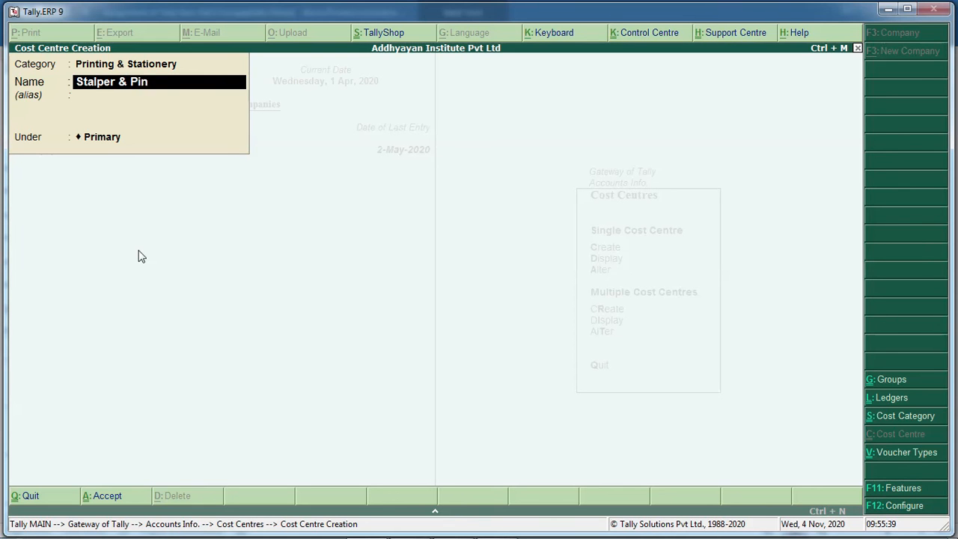
key(Return)
key(Return)
key(Return)
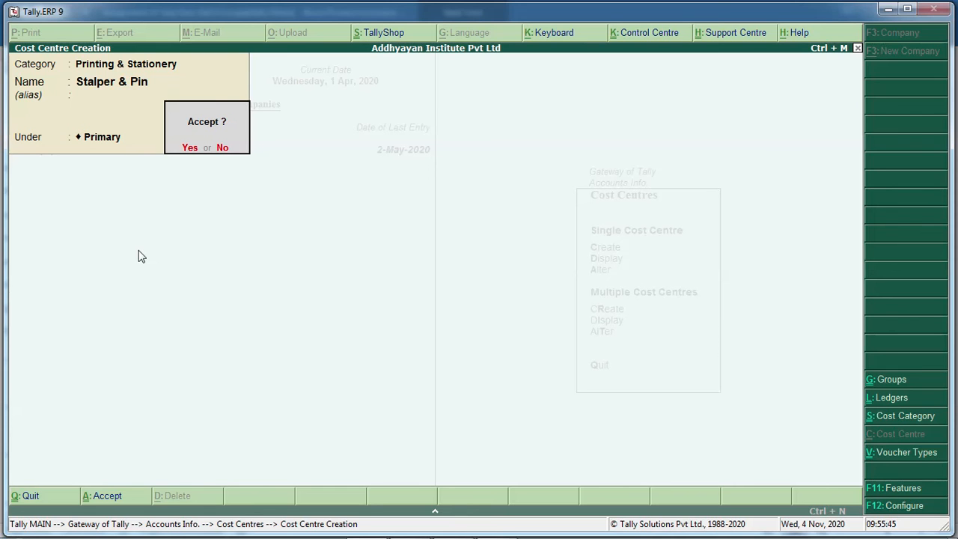
key(Return)
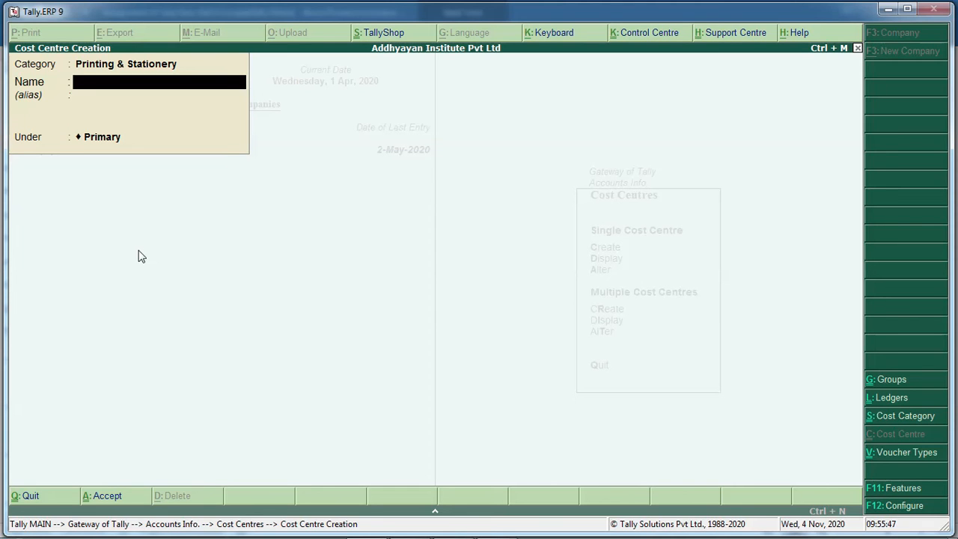
- Check the Day 3 transaction list in Word, quit Tally's cost centre creation and return to the Gateway of Tally
key(alt+Tab)
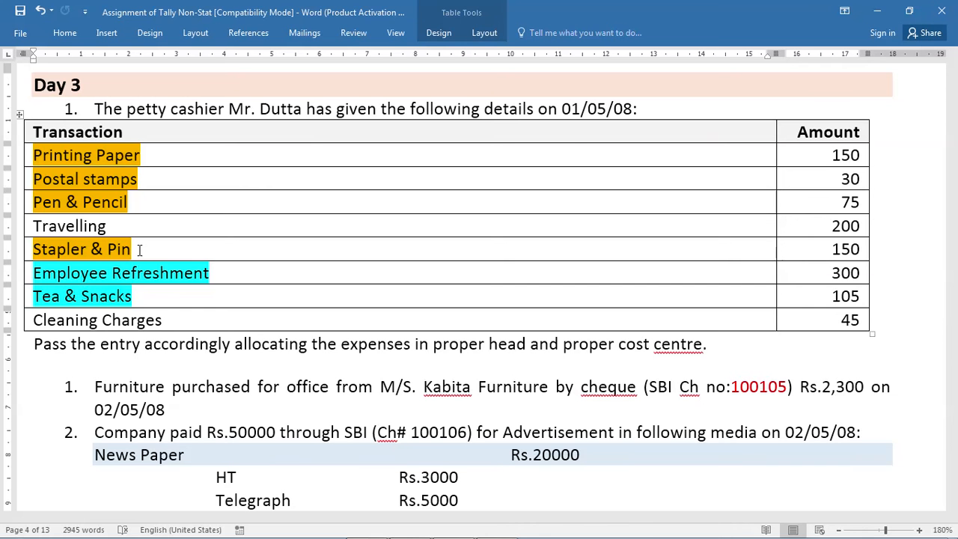
key(alt+Tab)
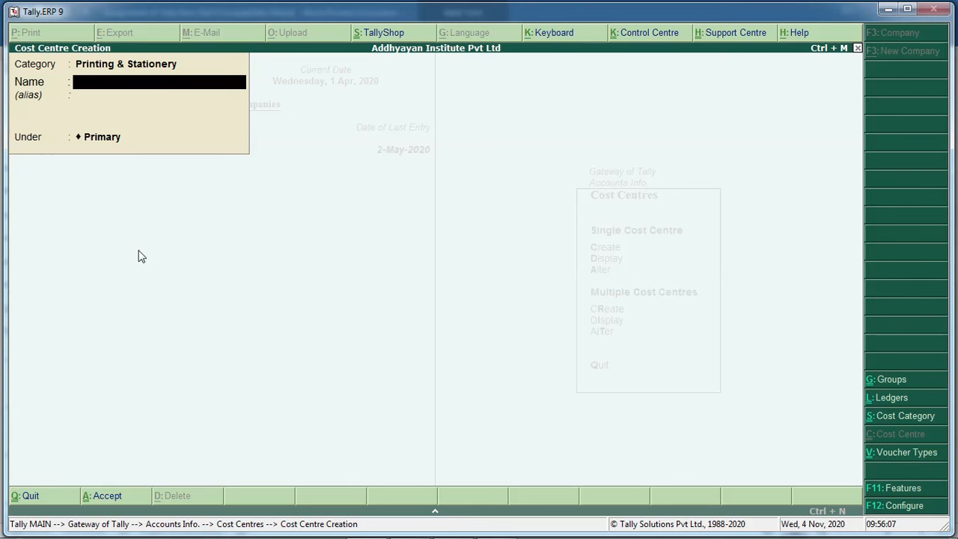
key(Escape)
key(y)
key(Escape)
key(Escape)
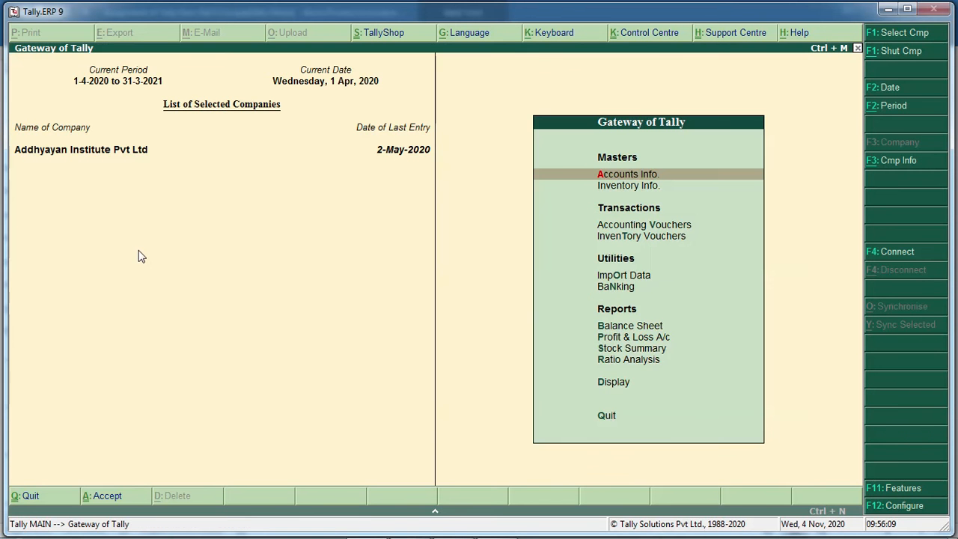
- Start a payment accounting voucher and set its date to 1-May-2020, consulting the Day 3 transaction in Word
key(Down)
key(Down)
key(Down)
key(Up)
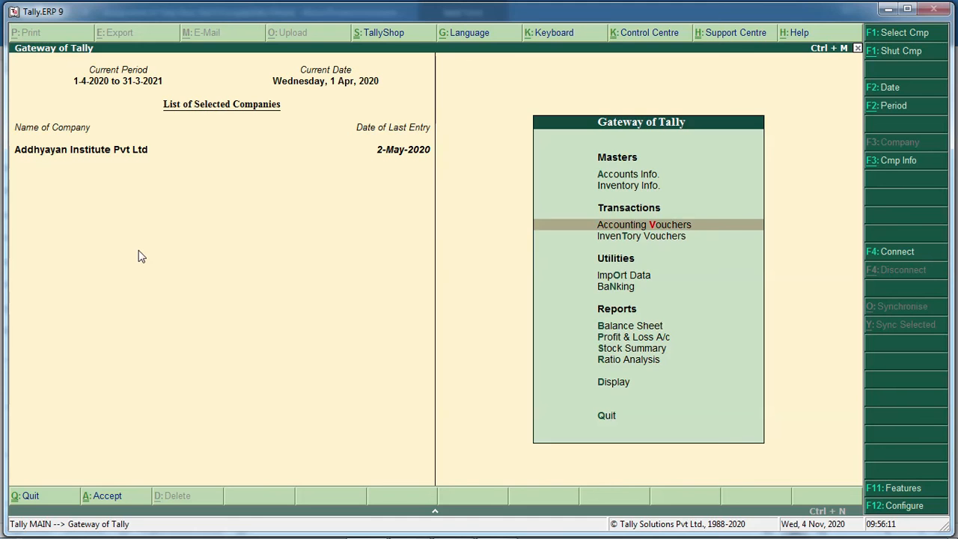
key(Return)
key(alt+Tab)
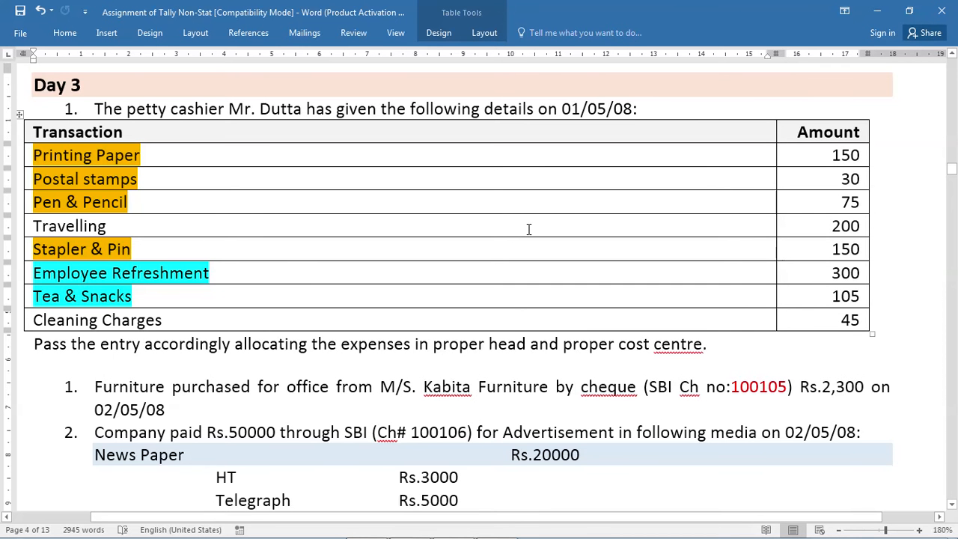
key(alt+Tab)
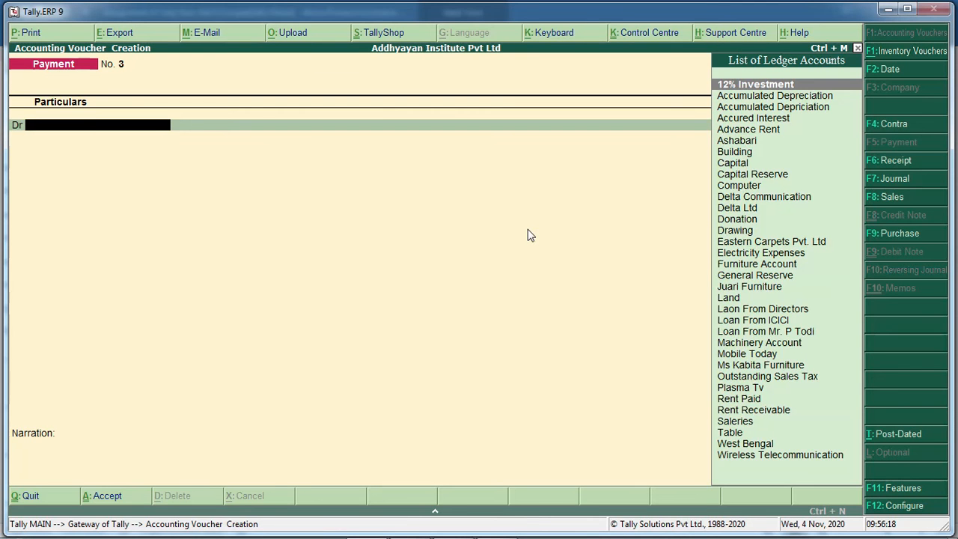
key(alt+Tab)
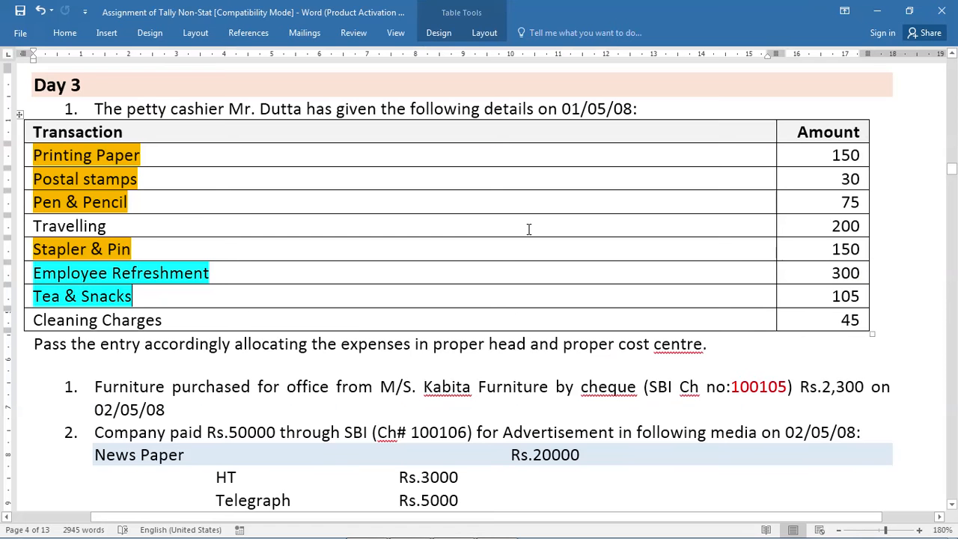
key(alt+Tab)
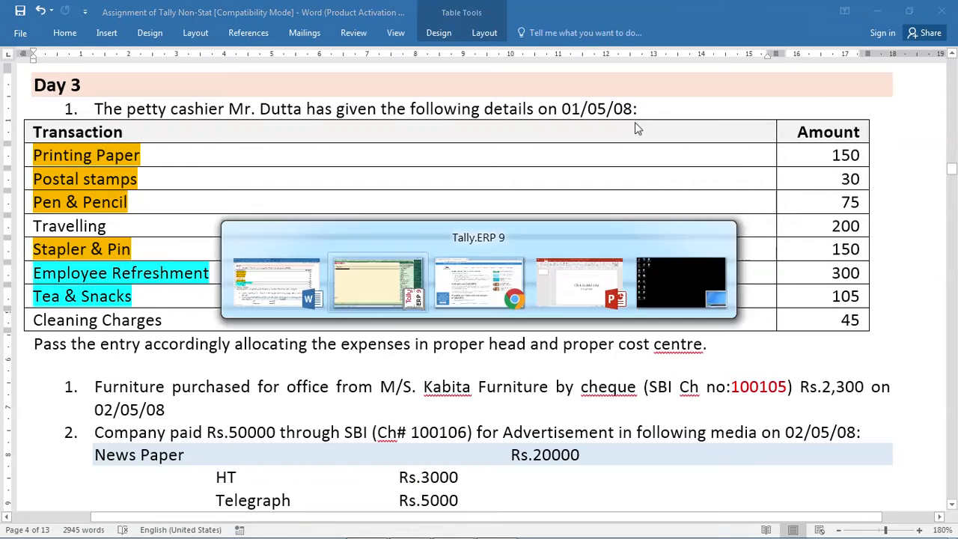
key(F2)
text(1-5)
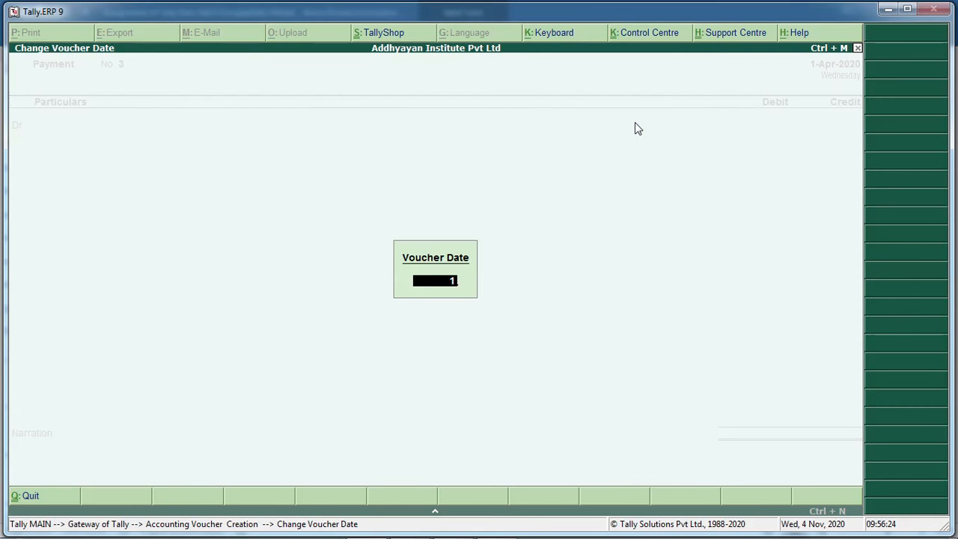
key(Return)
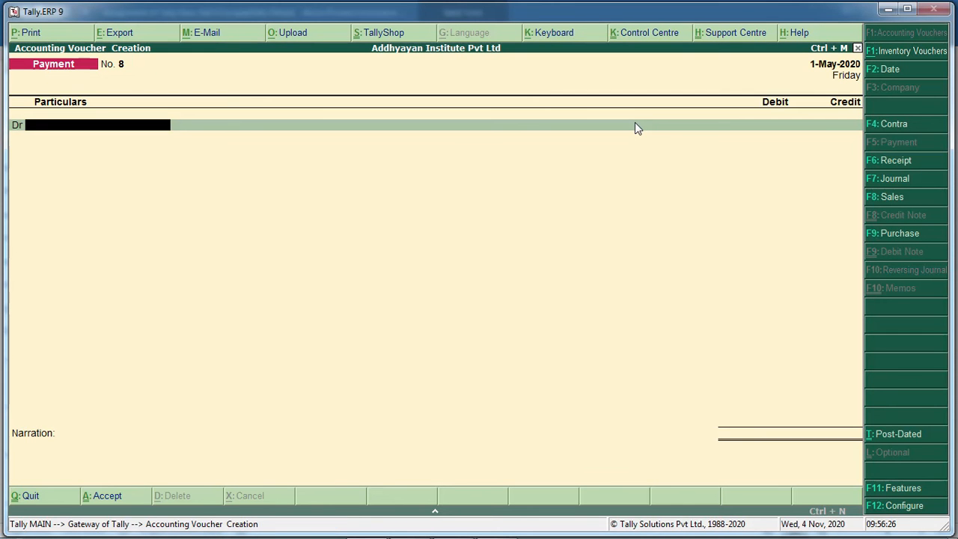
- Start a new ledger from the voucher's debit line, named Printing & Stationery and grouped under Indirect Expenses
text(P)
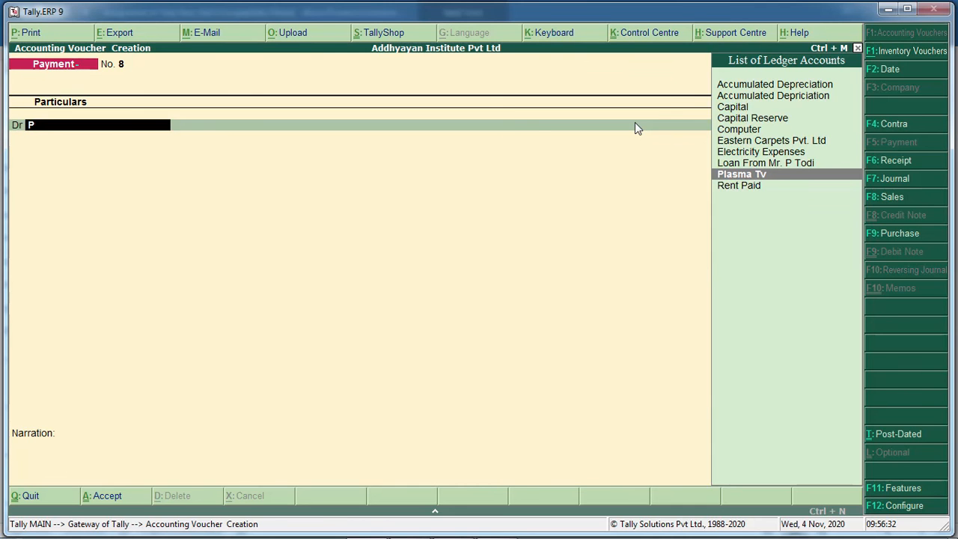
key(alt+c)
text(Pri)
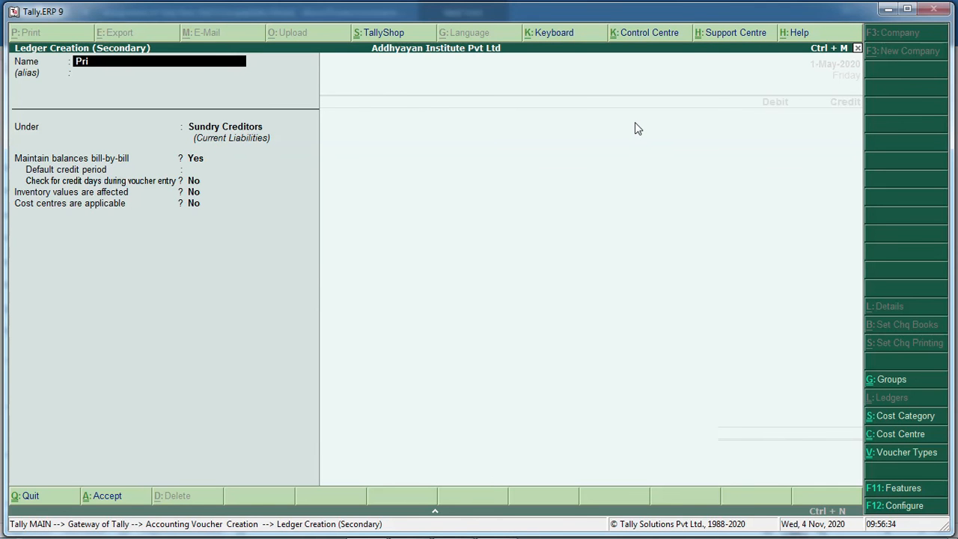
text(nting & Stationery)
key(Return)
key(Return)
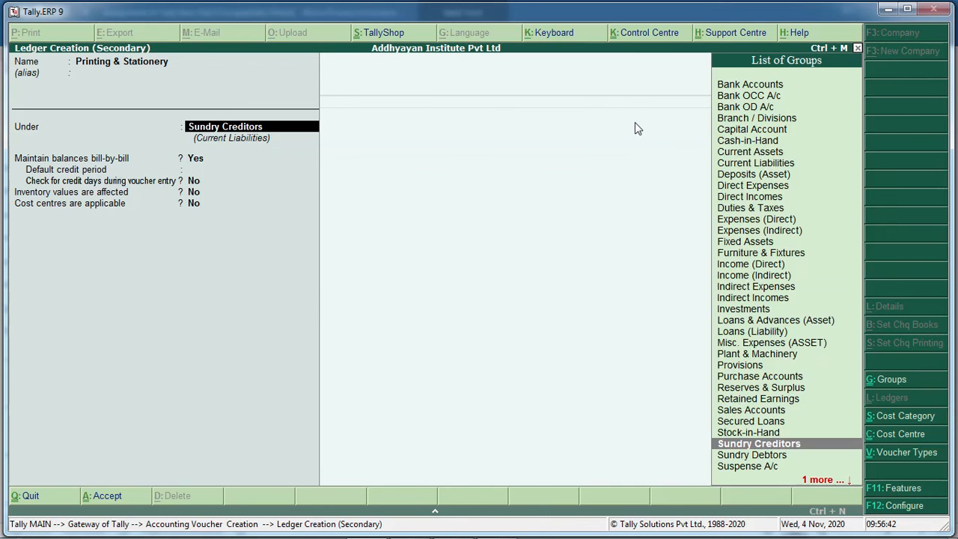
text(In)
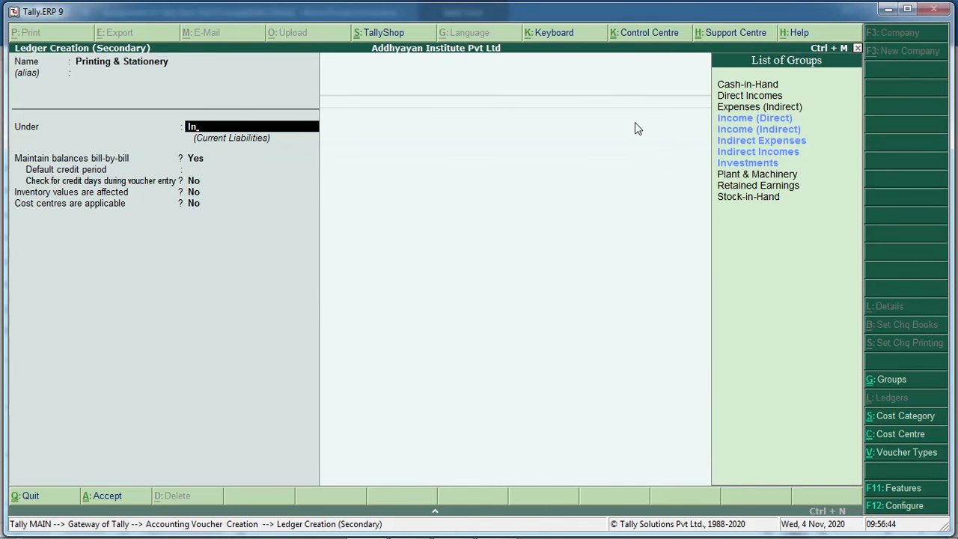
key(Down)
key(Down)
key(Return)
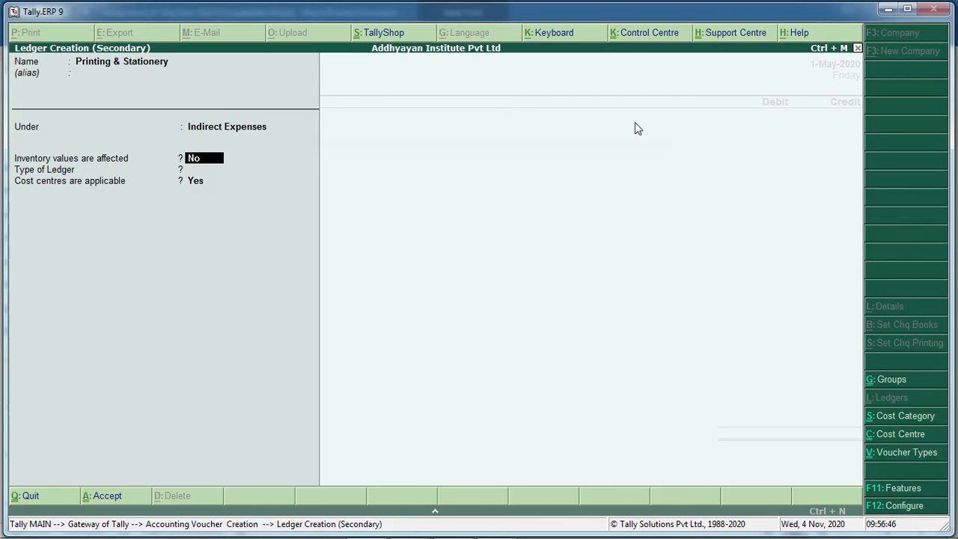
- Save the Printing & Stationery ledger with inventory values not affected, ledger type Not Applicable and cost centres applicable
key(Return)
key(Return)
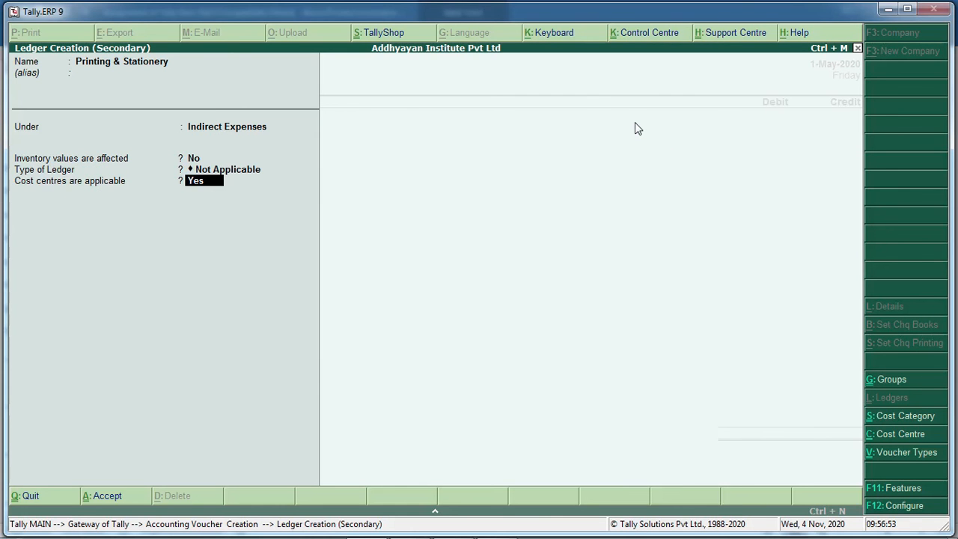
key(BackSpace)
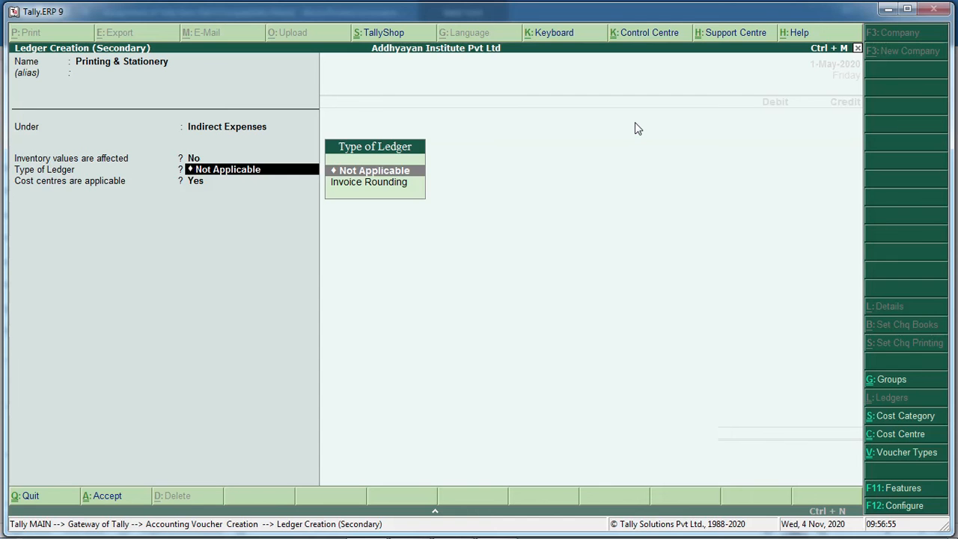
key(BackSpace)
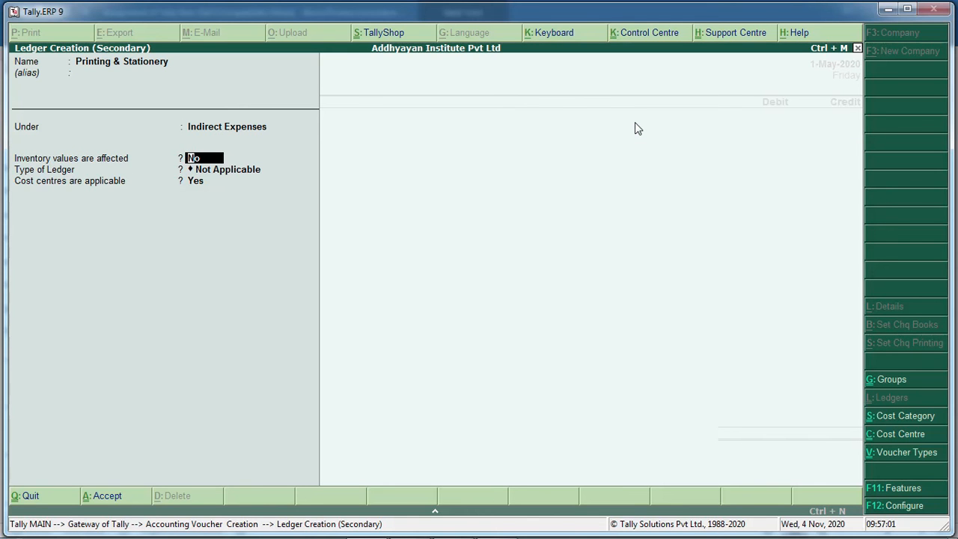
key(Return)
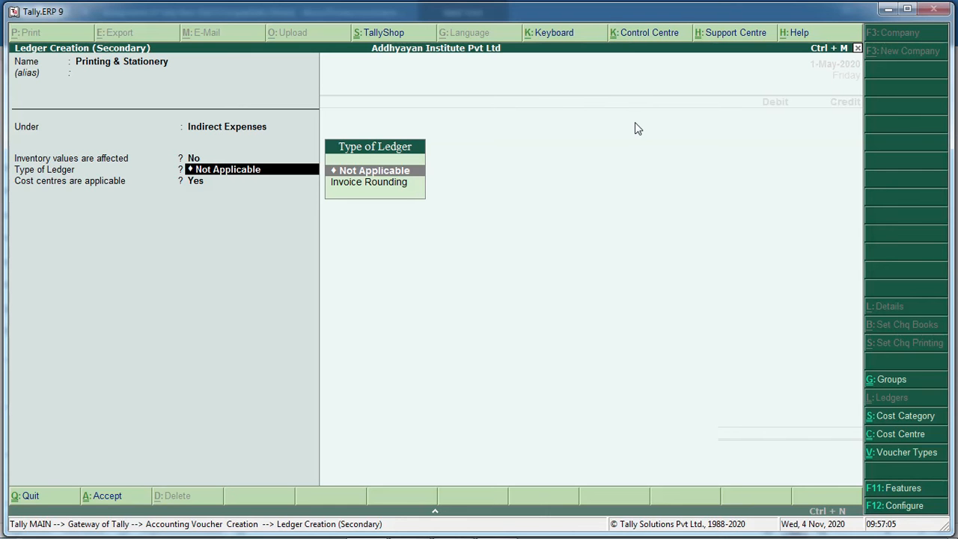
key(Return)
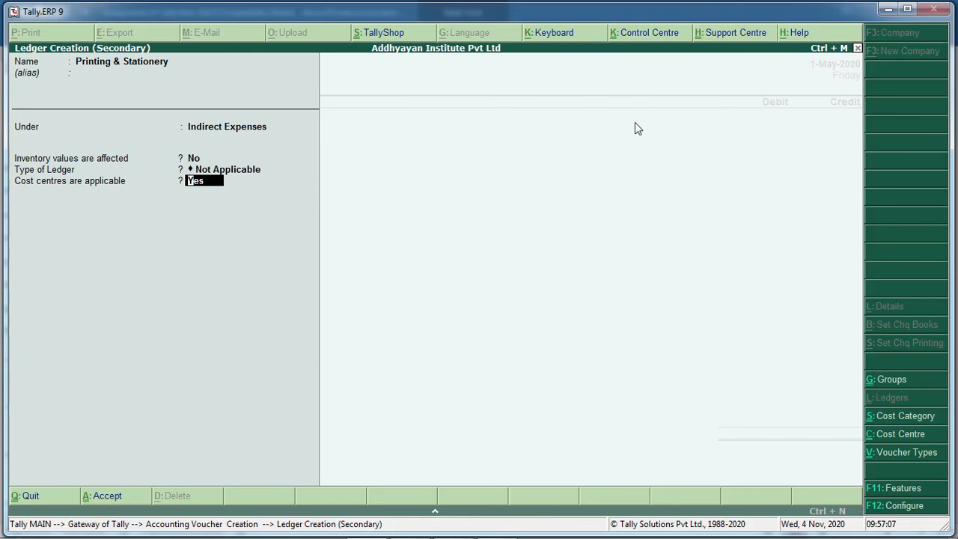
key(Return)
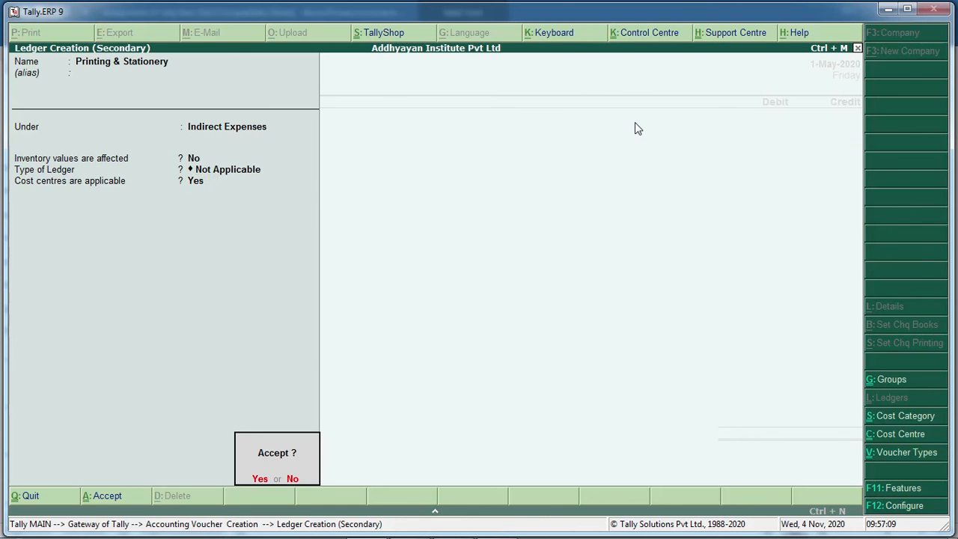
key(Return)
- Check the stationery amounts in the Word expense table and add up 150+30+75+150 in Tally's calculator
key(alt+Tab)
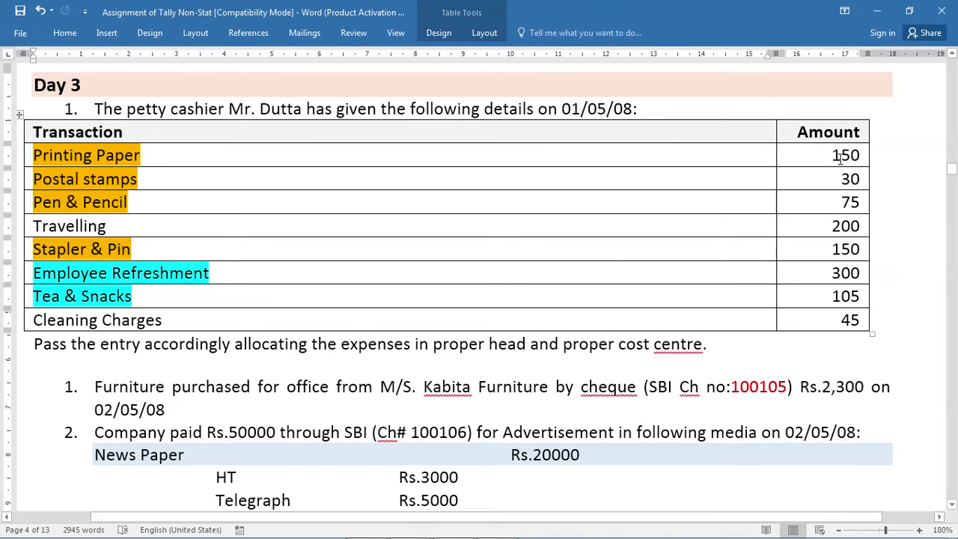
double_click(842, 158)
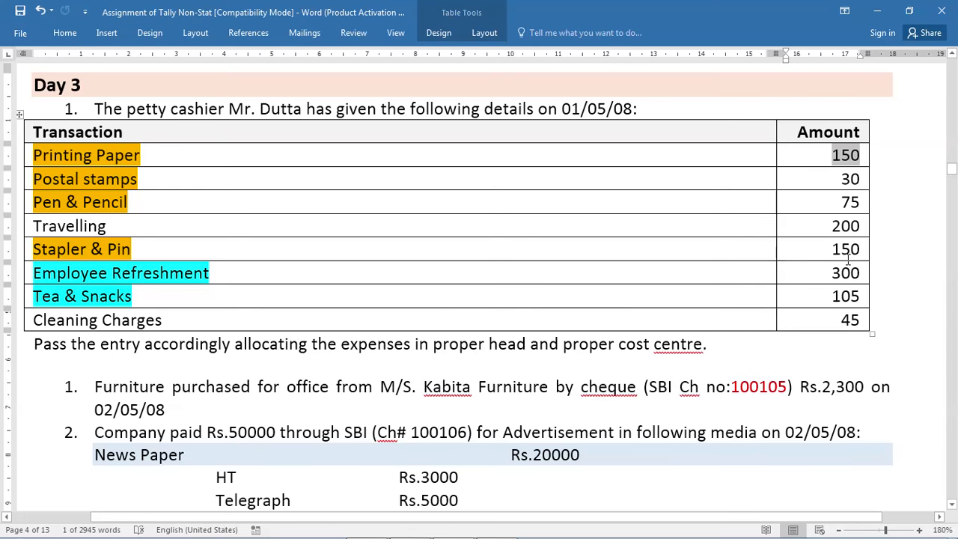
key(alt+Tab)
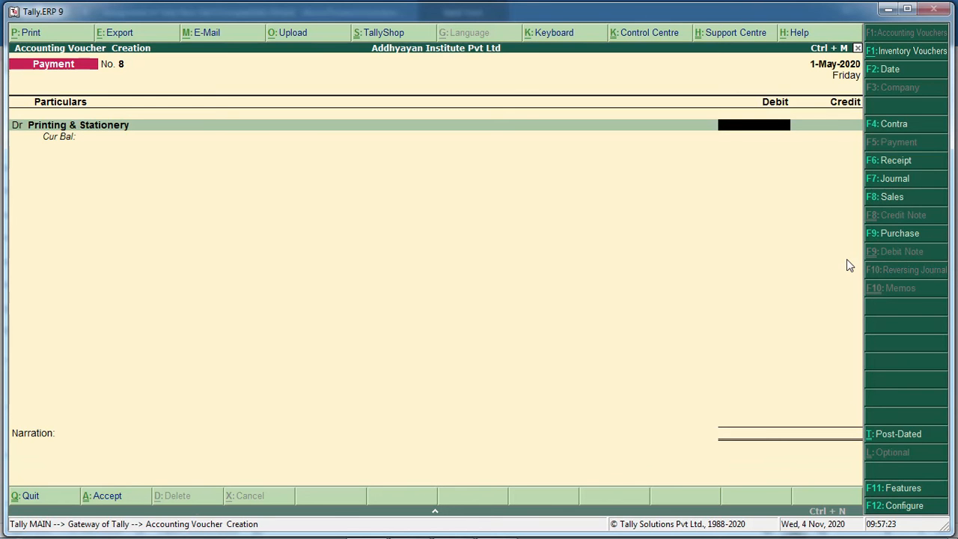
key(alt+Tab)
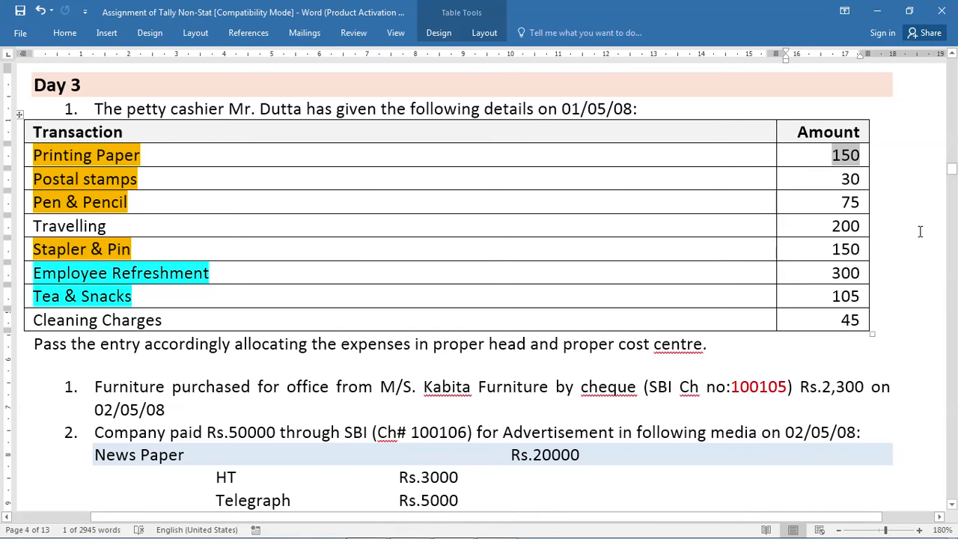
key(alt+Tab)
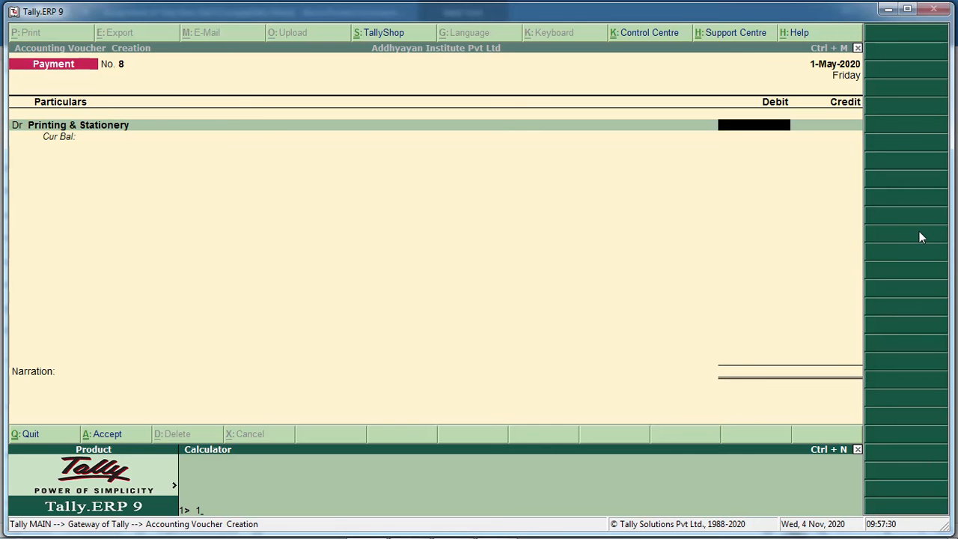
text(50+)
key(alt+Tab)
key(alt+Tab)
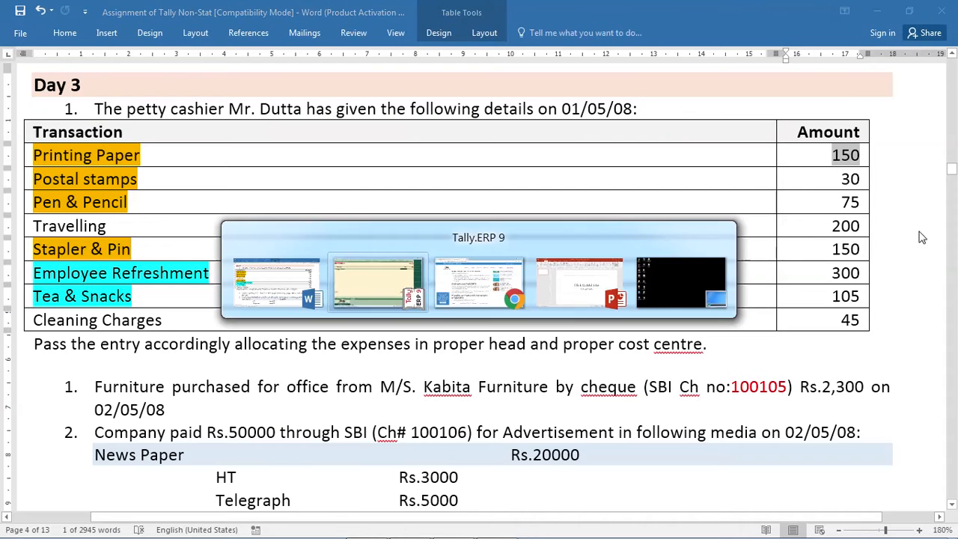
text(+30+)
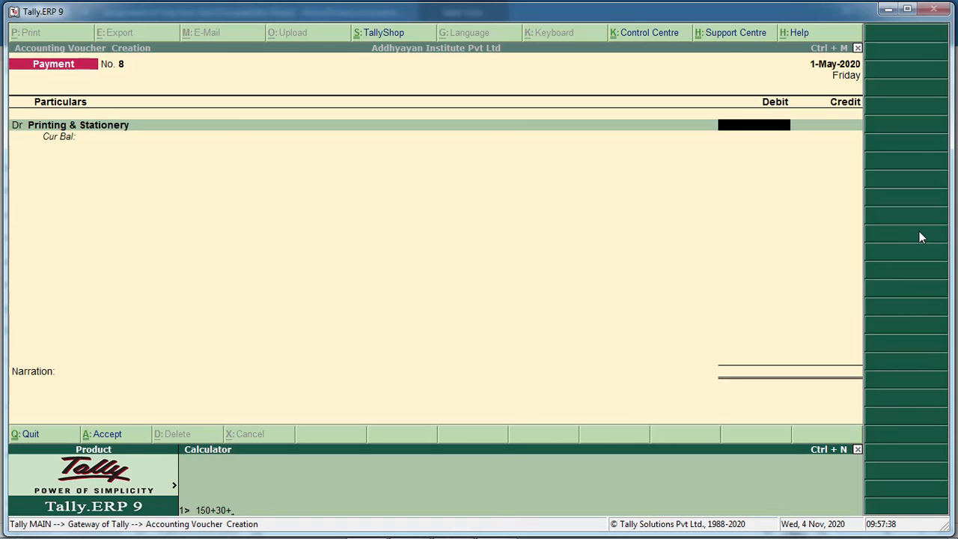
text(75+150)
key(Return)
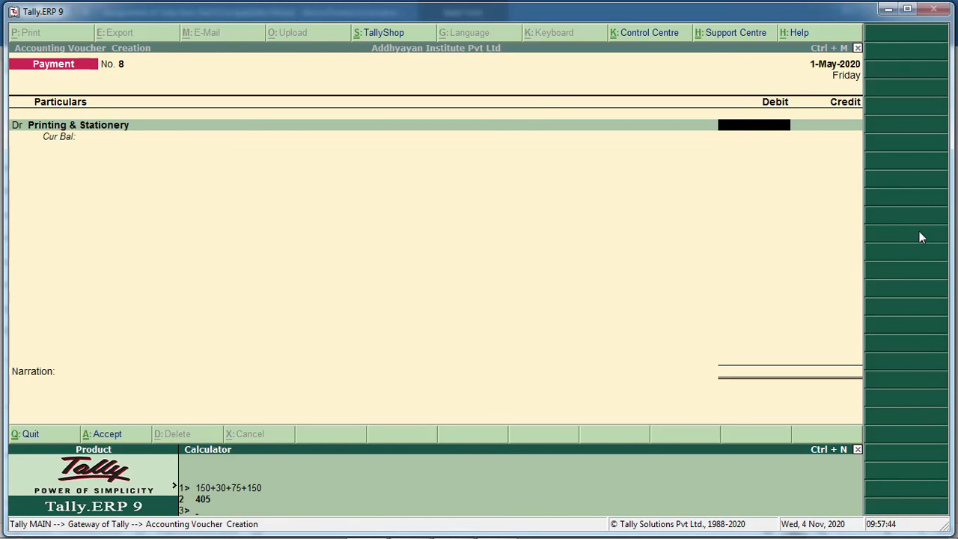
key(ctrl+m)
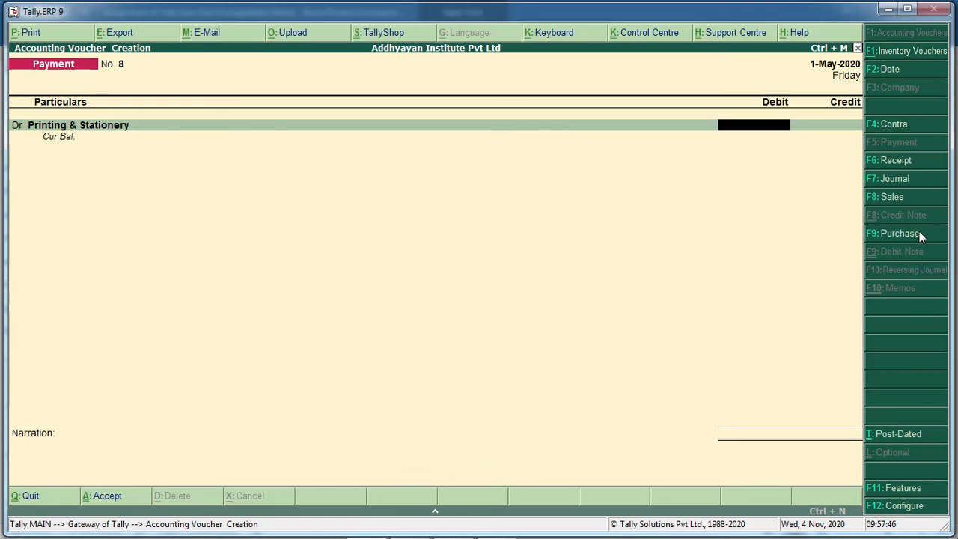
- Debit the Printing & Stationery ledger with 405 and allocate it to the Printing & Stationery cost category
text(405)
key(Return)
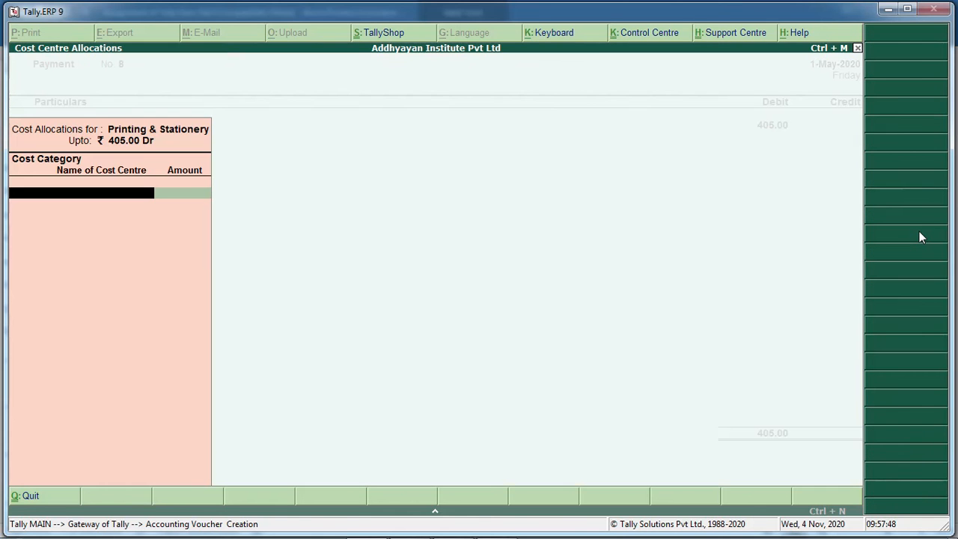
text(P)
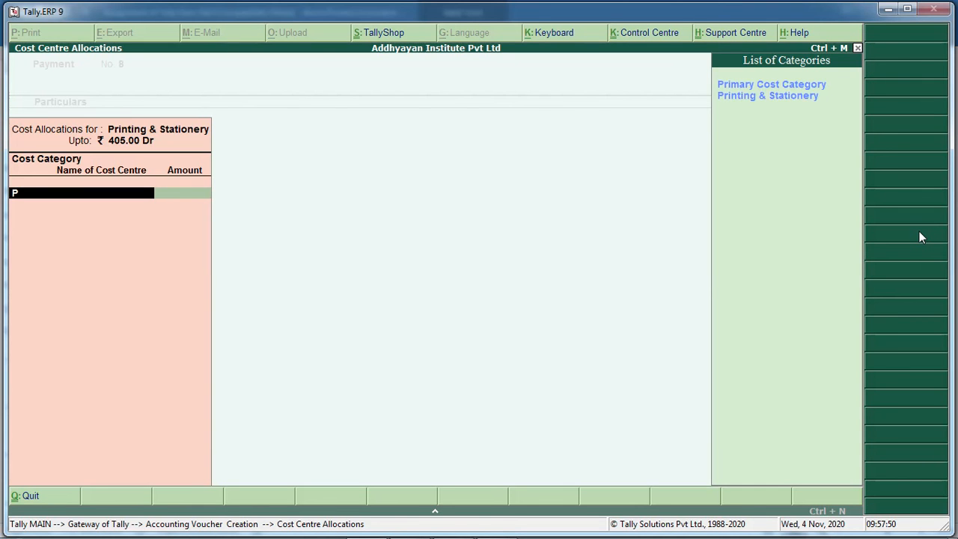
key(Down)
key(Return)
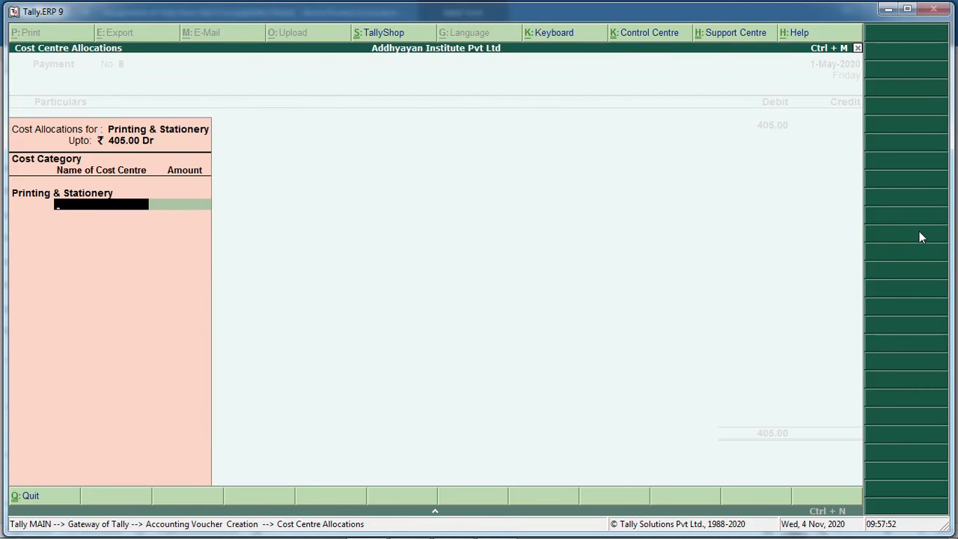
- Allocate 150 of the amount to the Printing Paper cost centre
text(P)
key(Down)
key(Down)
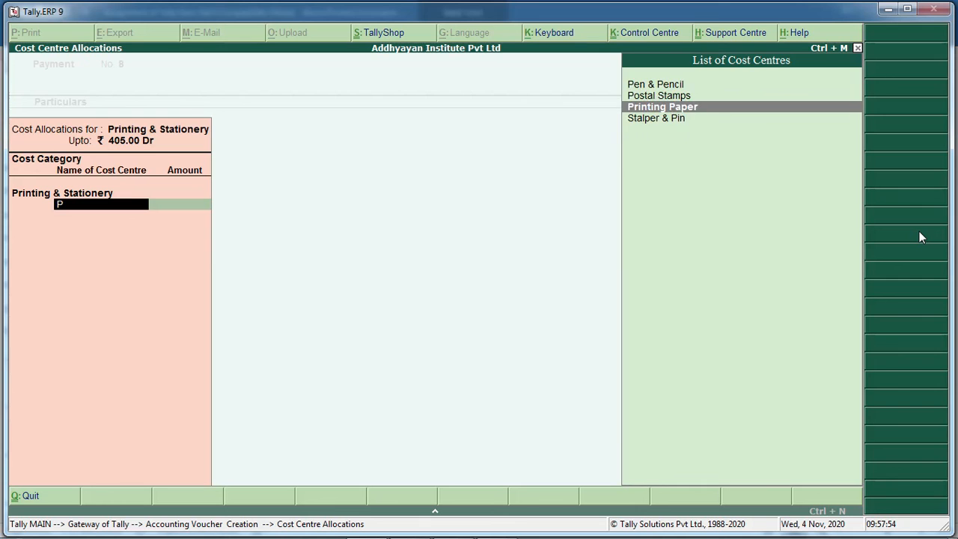
key(Return)
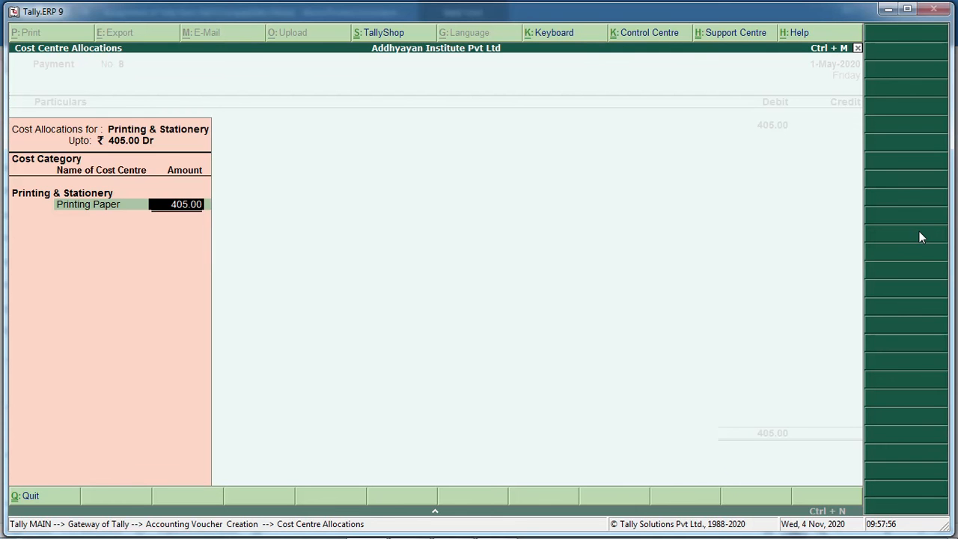
text(150)
key(Return)
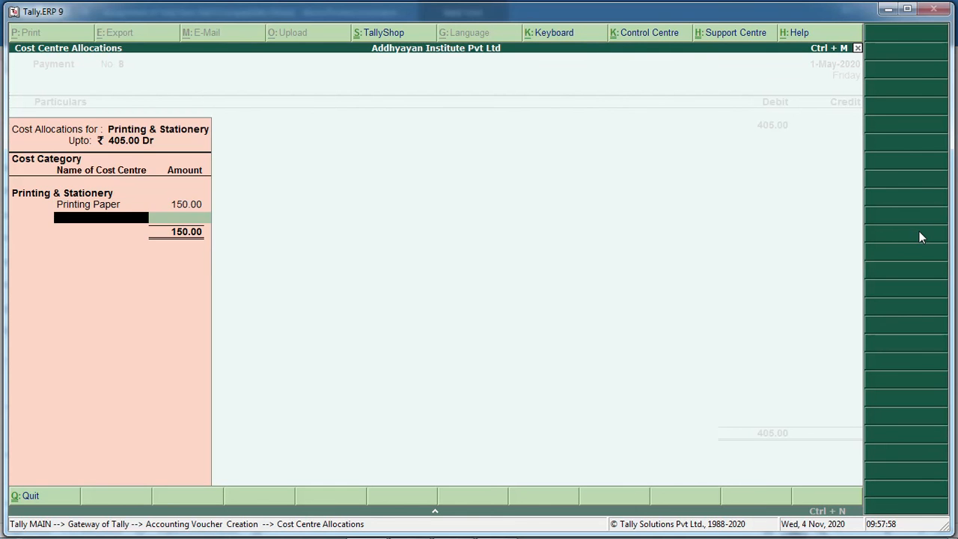
- Allocate 30 to the Postal Stamps cost centre, consulting the Word expense table for the item and amount
key(alt+Tab)
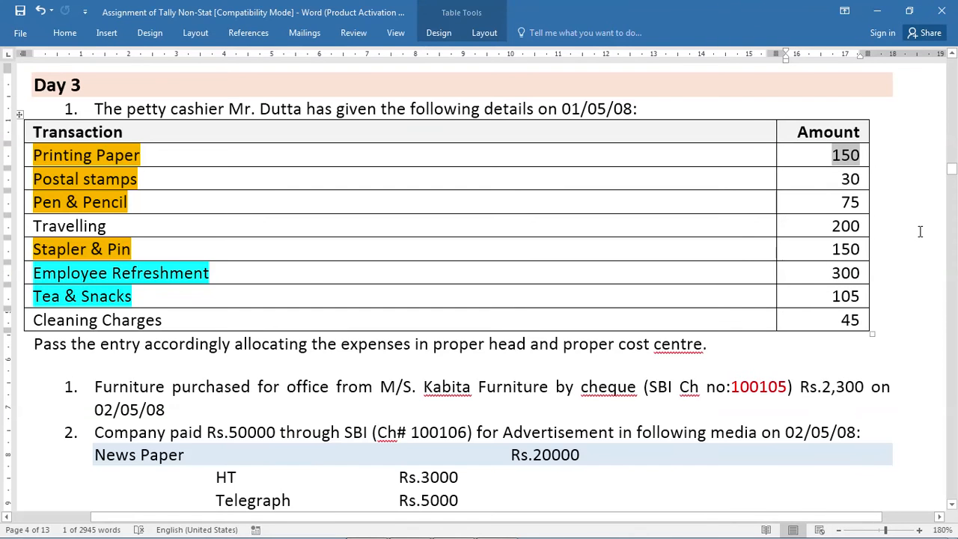
key(alt+Tab)
text(P)
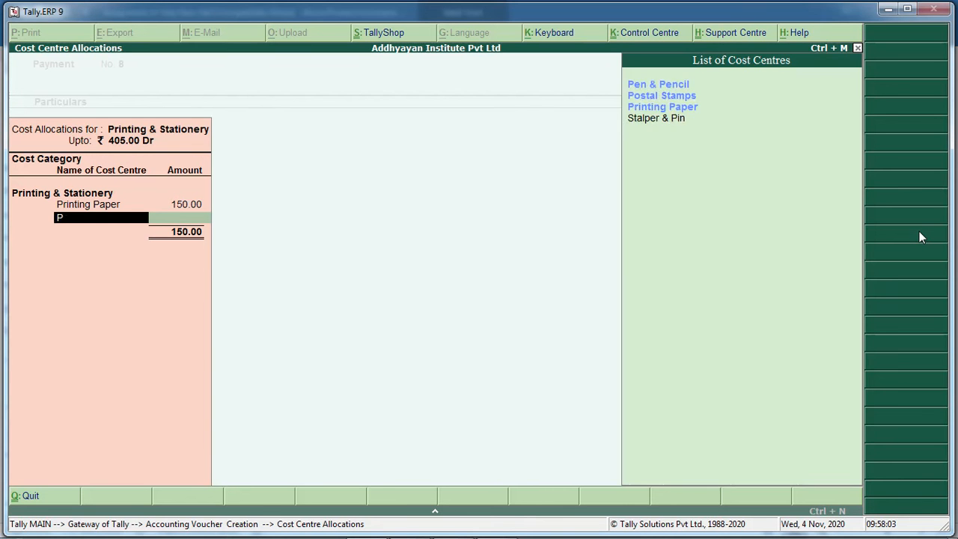
text(o)
key(Return)
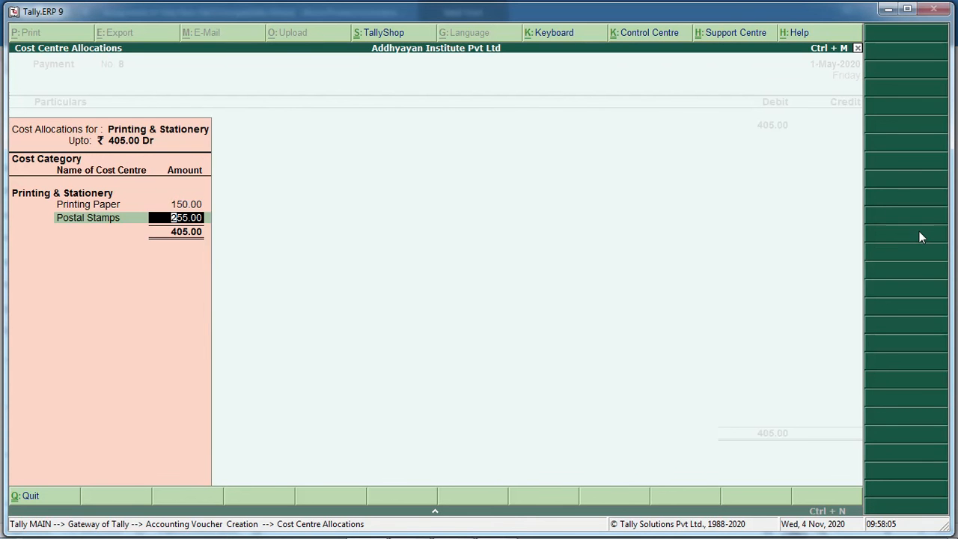
key(alt+Tab)
key(alt+Tab)
text(30)
key(Return)
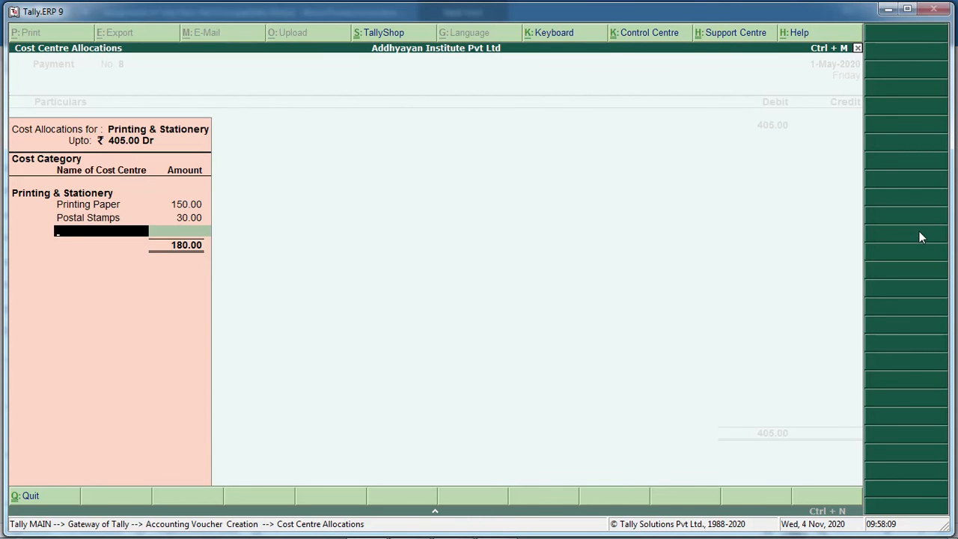
- Allocate 75 to Pen & Pencil and 150 to Stalper & Pin, and finish the cost centre allocation
text(Pe)
key(Return)
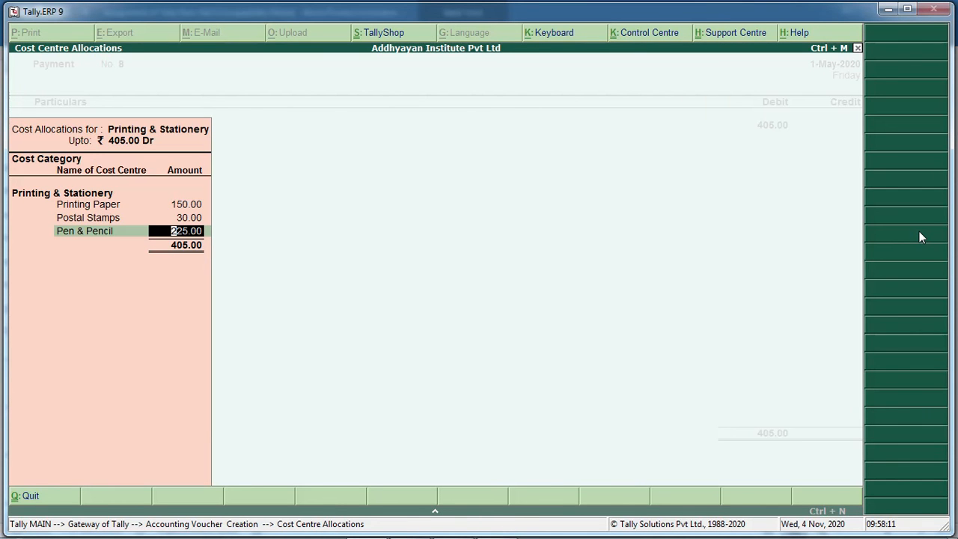
text(75)
key(Return)
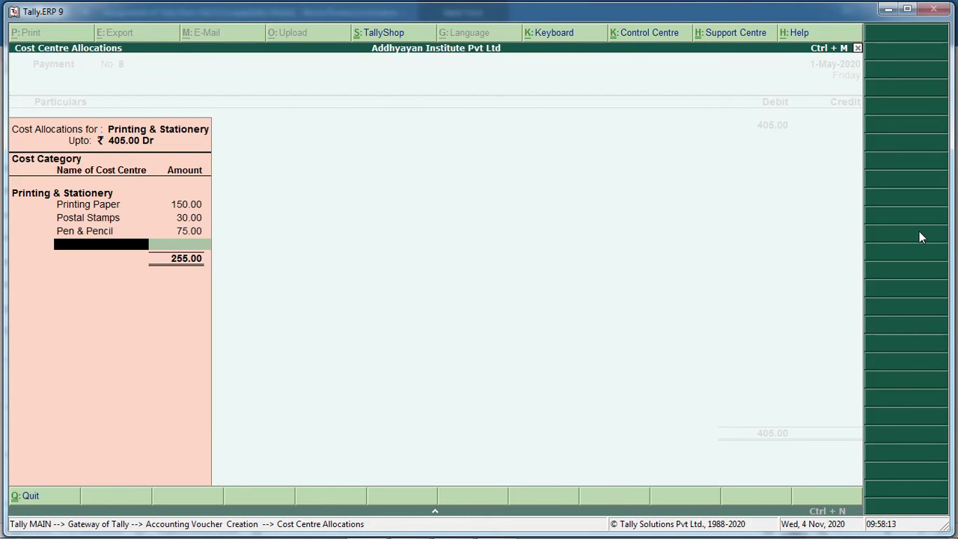
text(St)
key(Return)
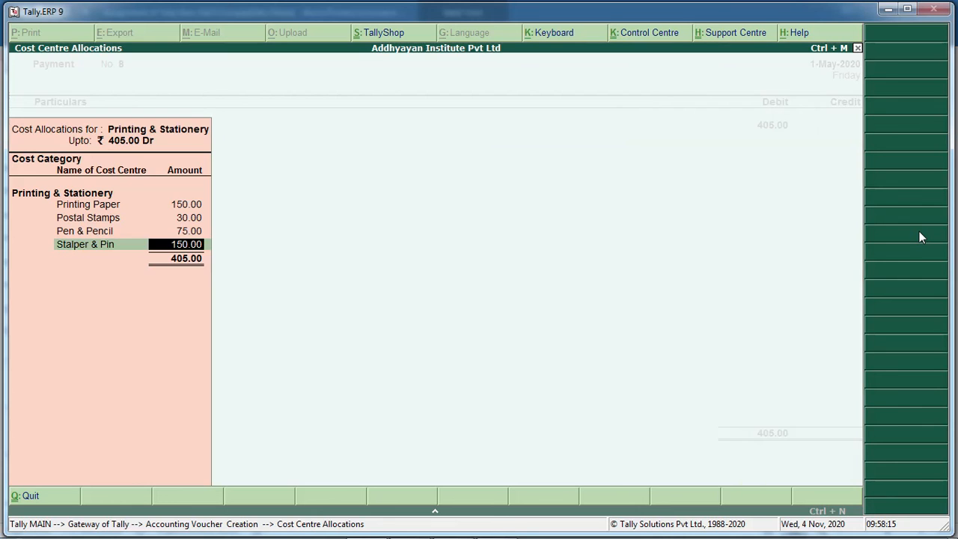
key(Return)
key(Return)
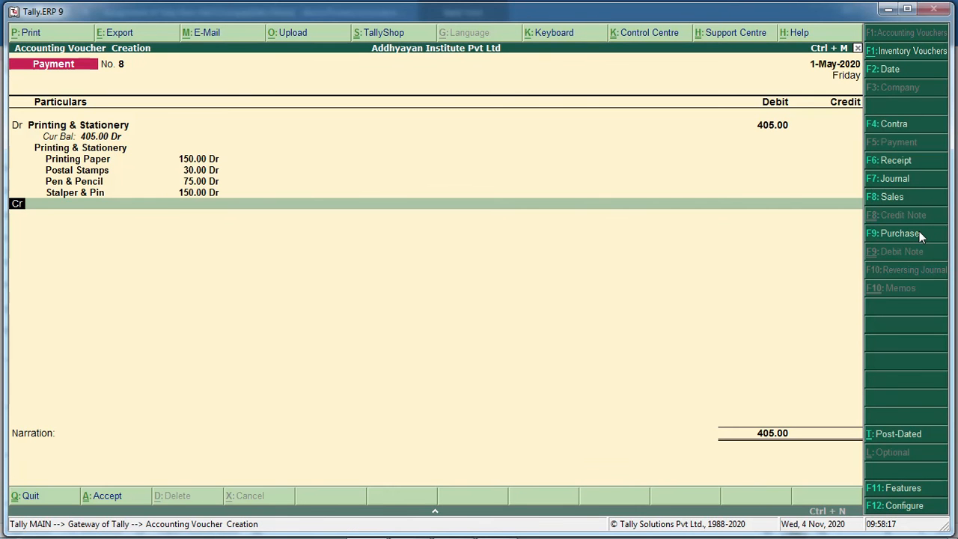
- Add a second debit line to the payment and create the Employee Welfare ledger under Indirect Expenses with cost centres applicable
text(d)
key(Return)
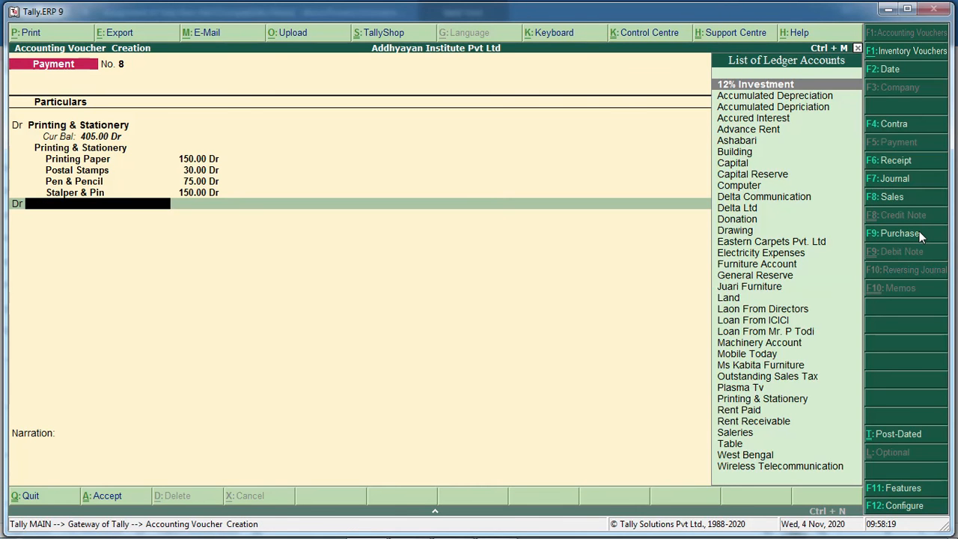
key(alt+Tab)
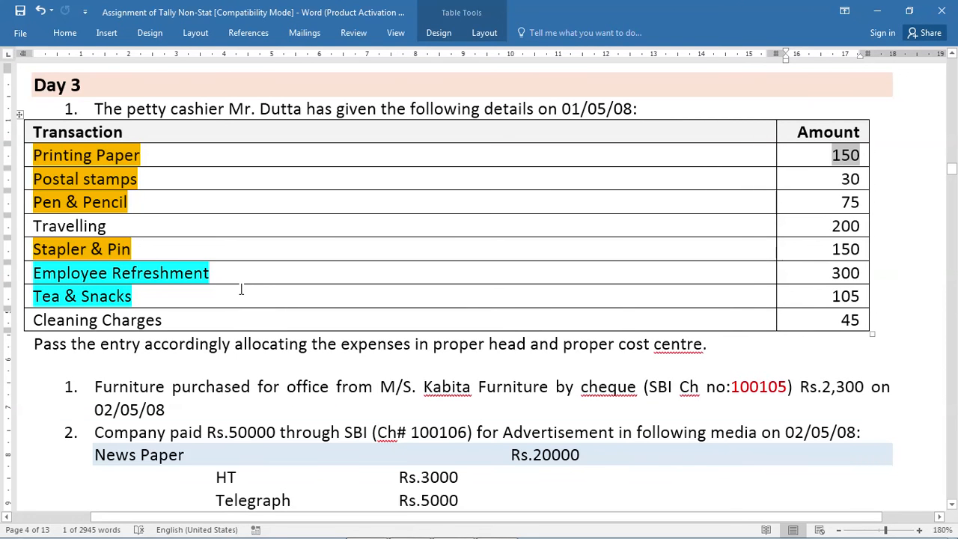
key(alt+Tab)
text(E)
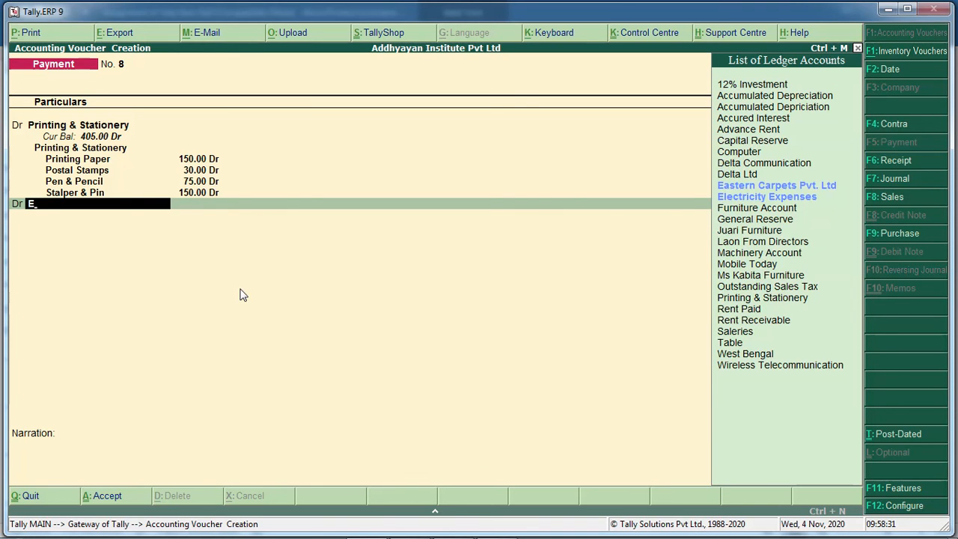
key(alt+c)
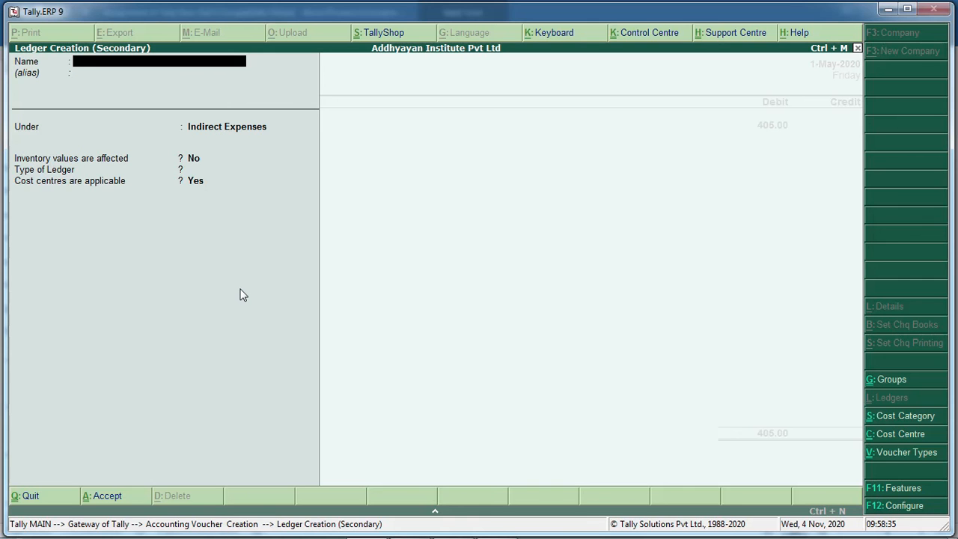
text(Employee)
key(Return)
key(Return)
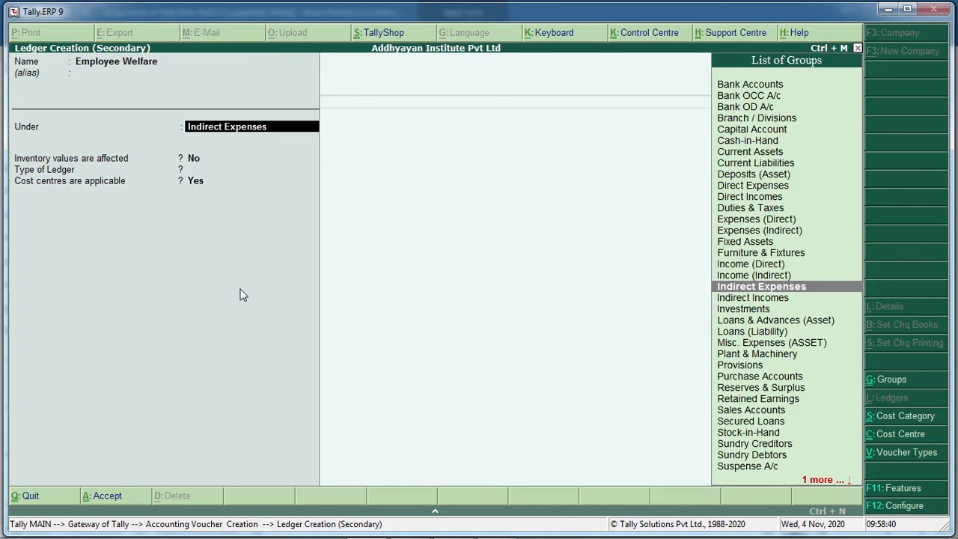
key(Return)
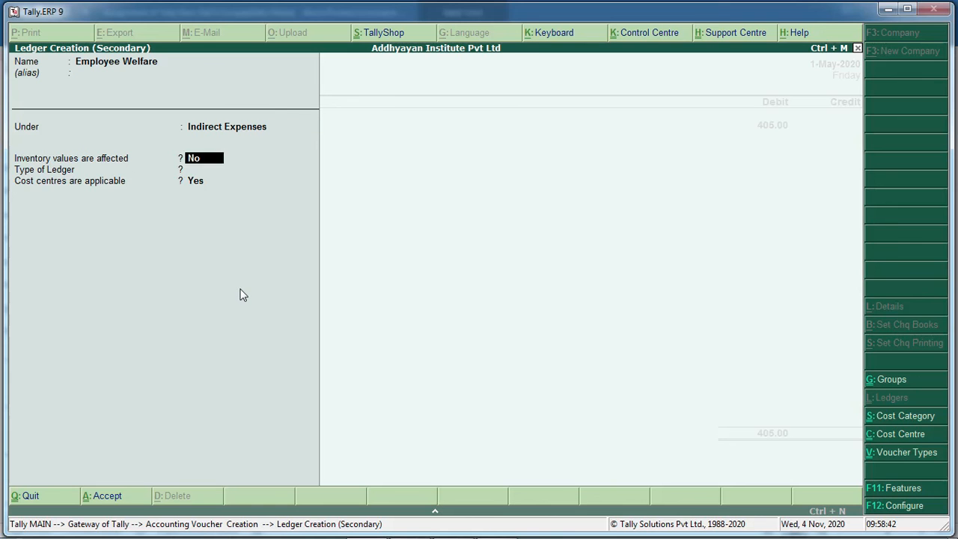
key(Return)
key(Return)
key(Return)
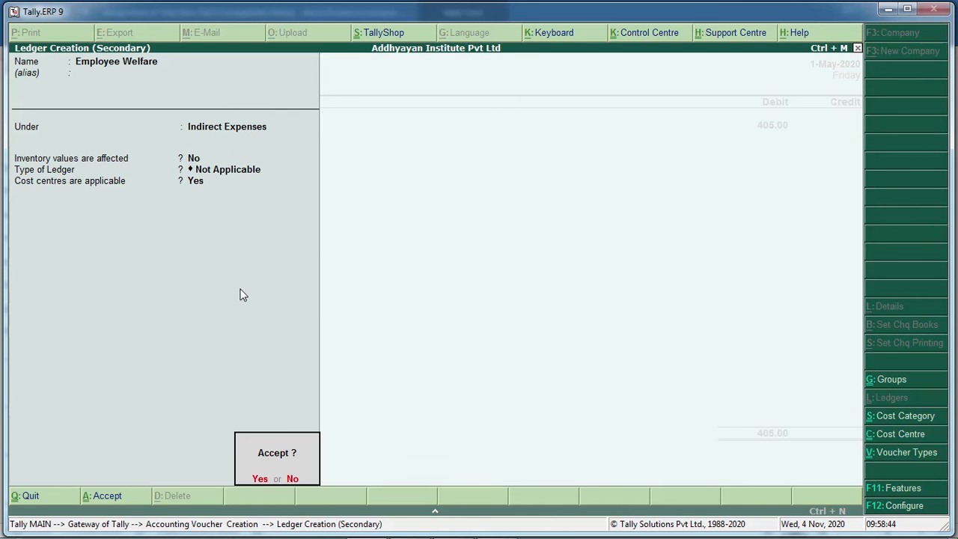
key(Return)
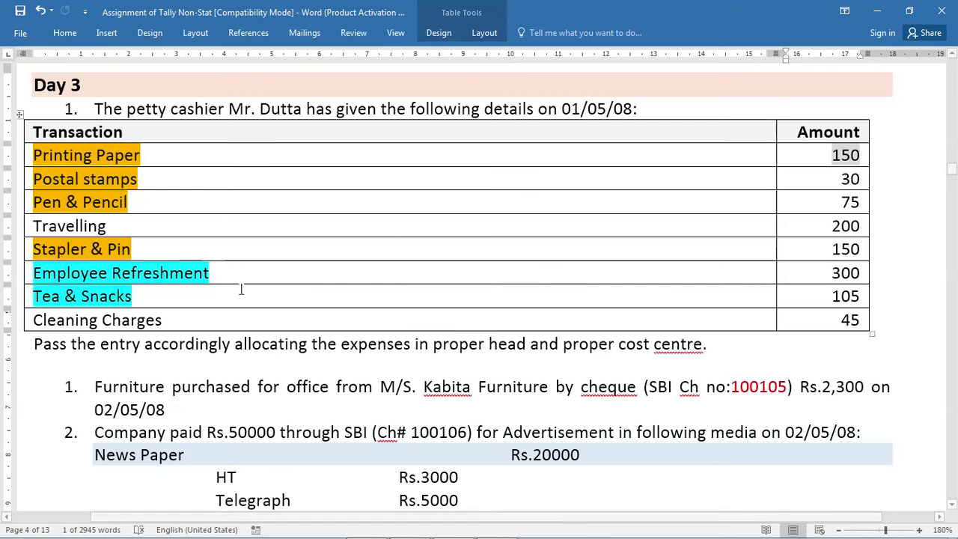
- Debit Employee Welfare with 405, the combined Employee Refreshment and Tea & Snacks amounts in the Word expense table
key(alt+Tab)
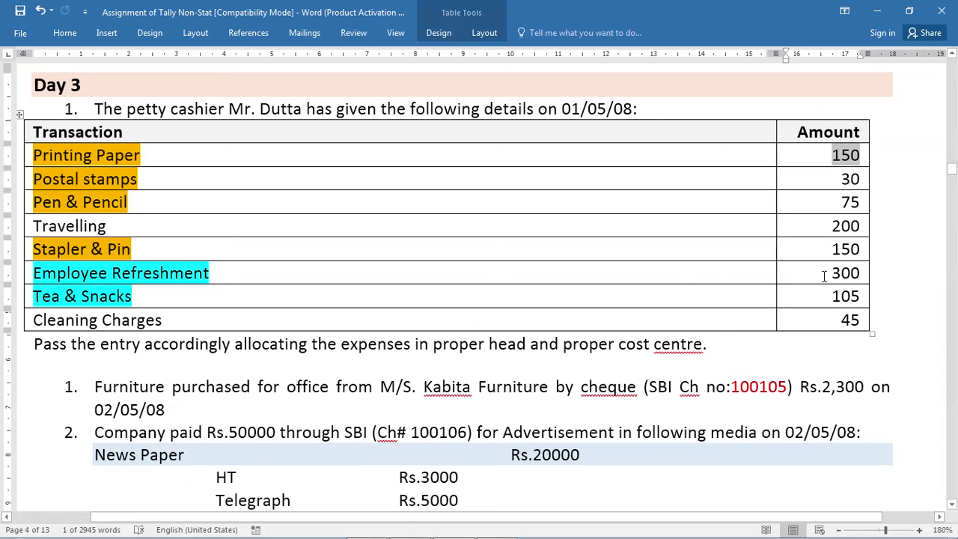
drag(817, 274, 862, 298)
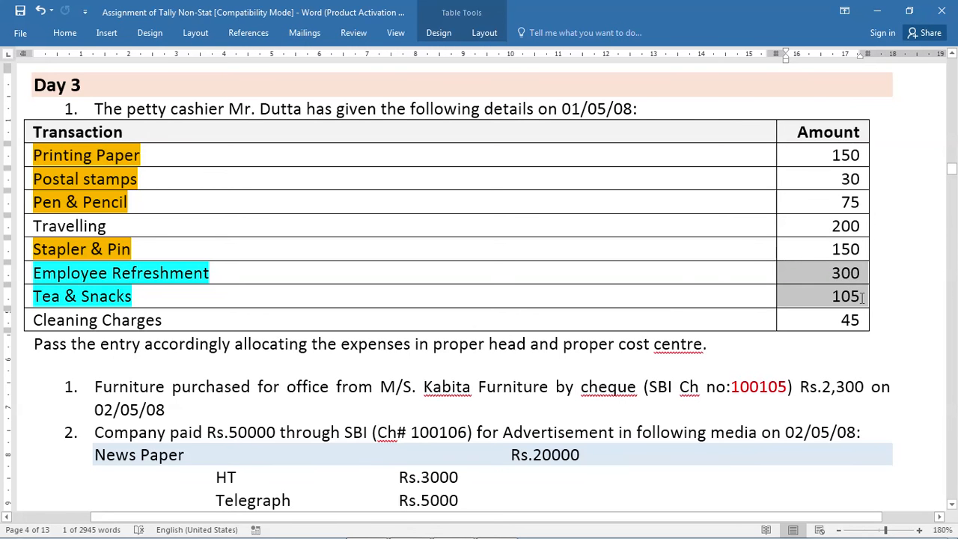
key(alt+Tab)
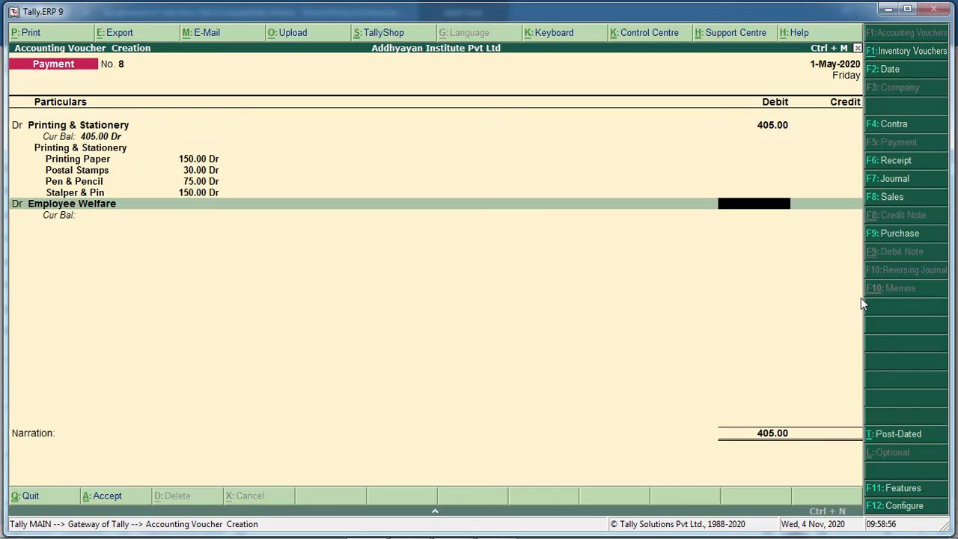
text(405)
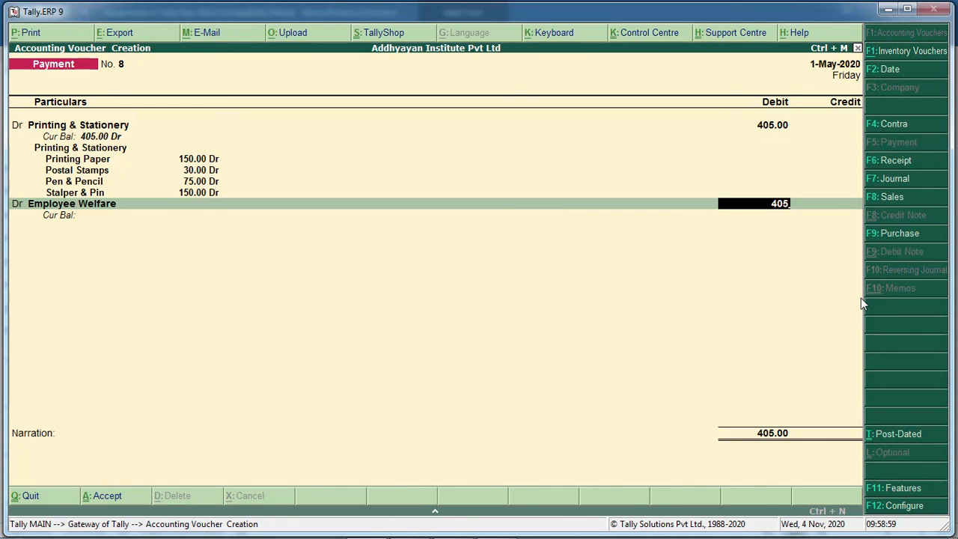
key(Return)
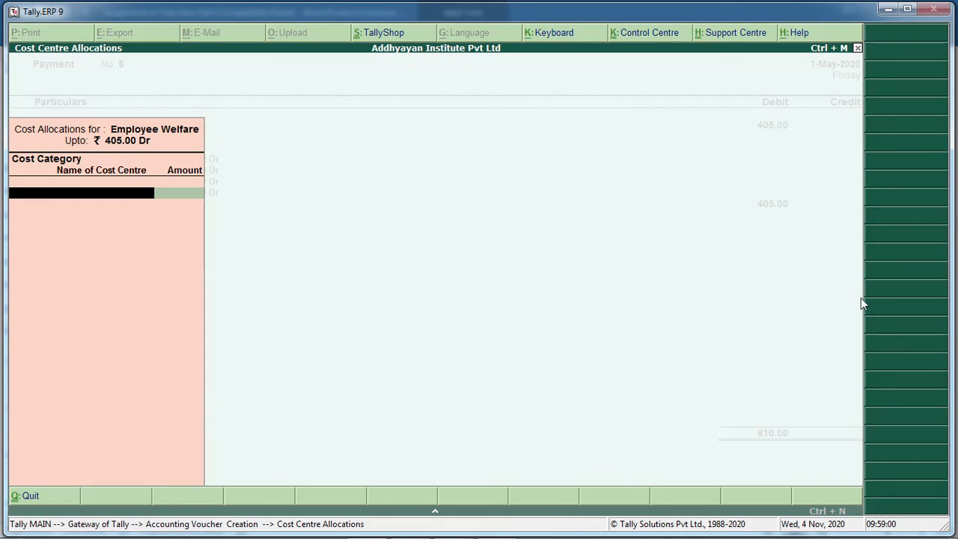
- Create the Employee Welfare cost category, keeping revenue item allocation on, for the Employee Welfare ledger's allocation
text(E)
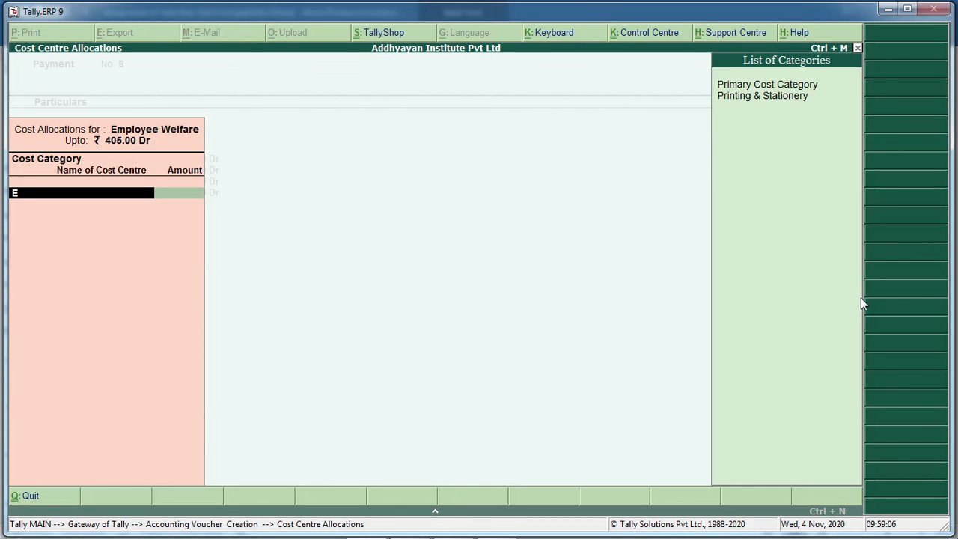
key(alt+c)
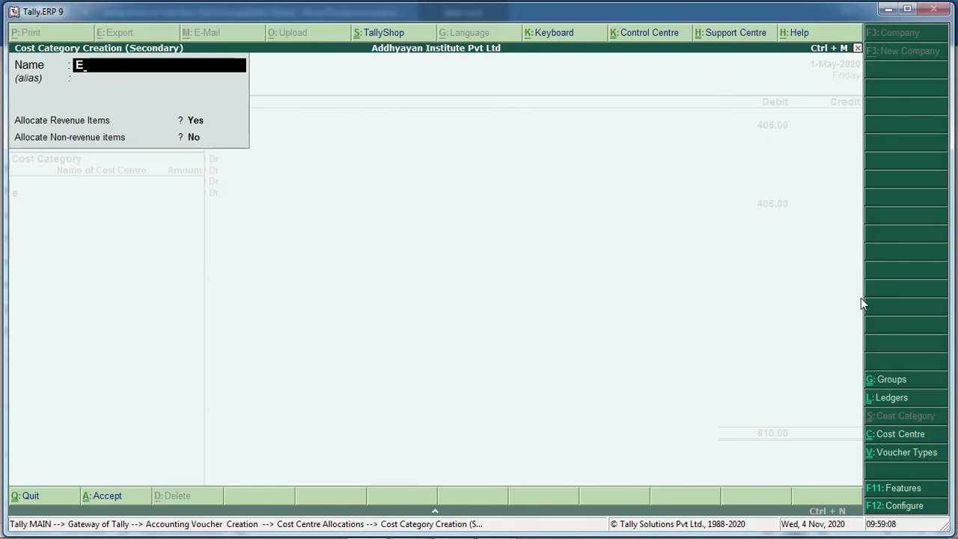
text(mployee Welfare)
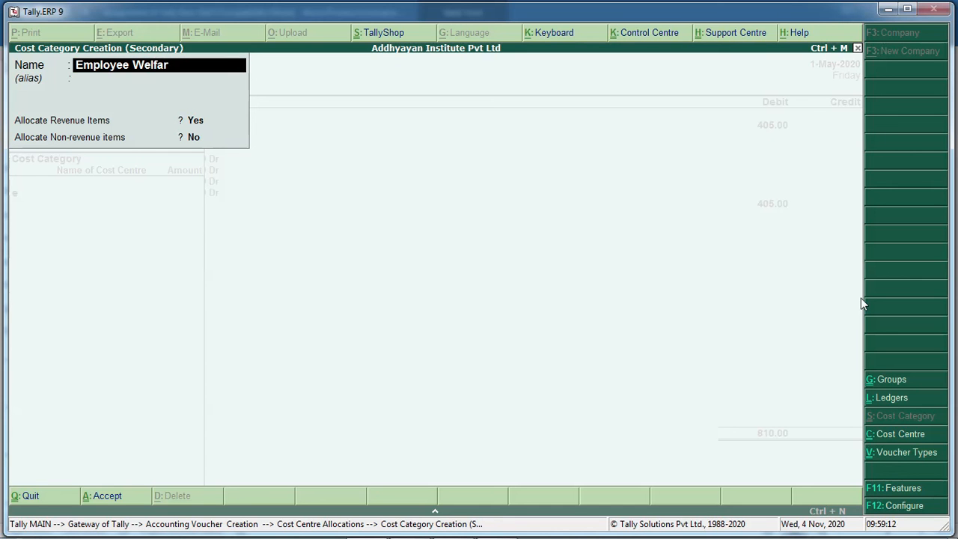
key(Return)
key(Return)
key(Return)
key(Return)
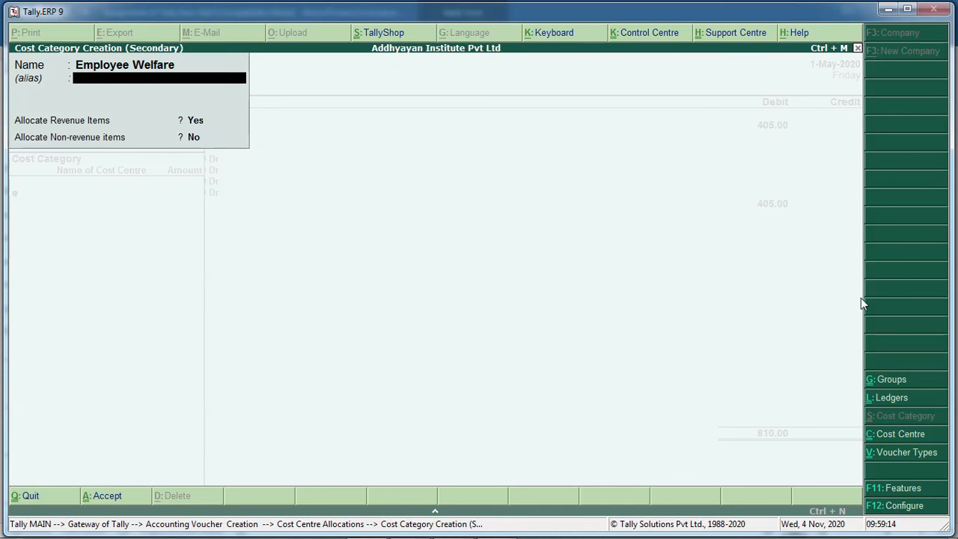
key(Return)
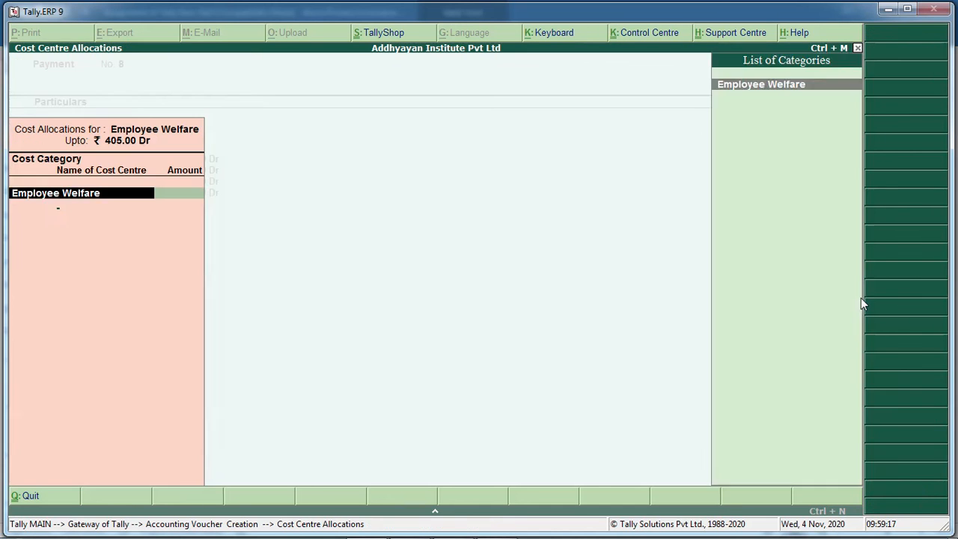
- Create the Employee Refreshment cost centre in the Employee Welfare category under Primary, consulting the Word table for the item name
key(alt+Tab)
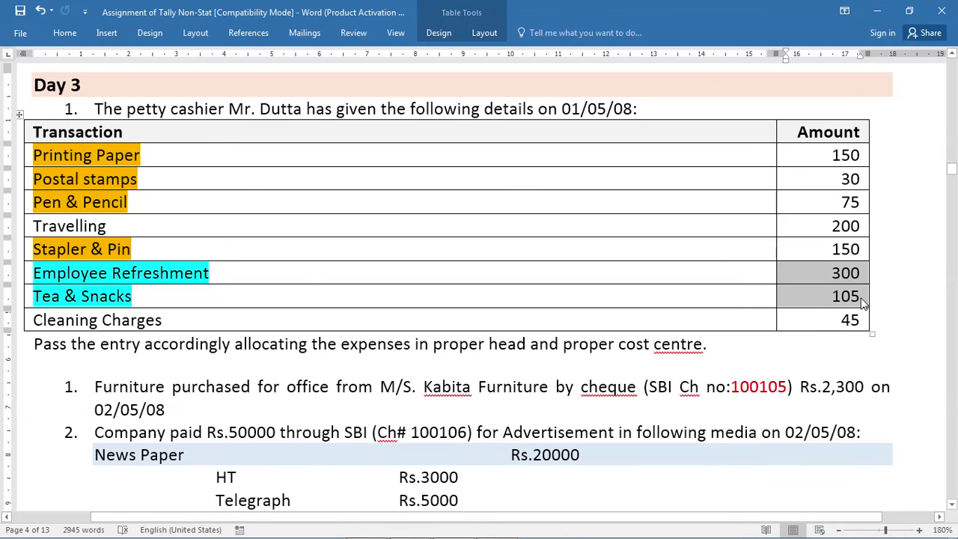
key(alt+Tab)
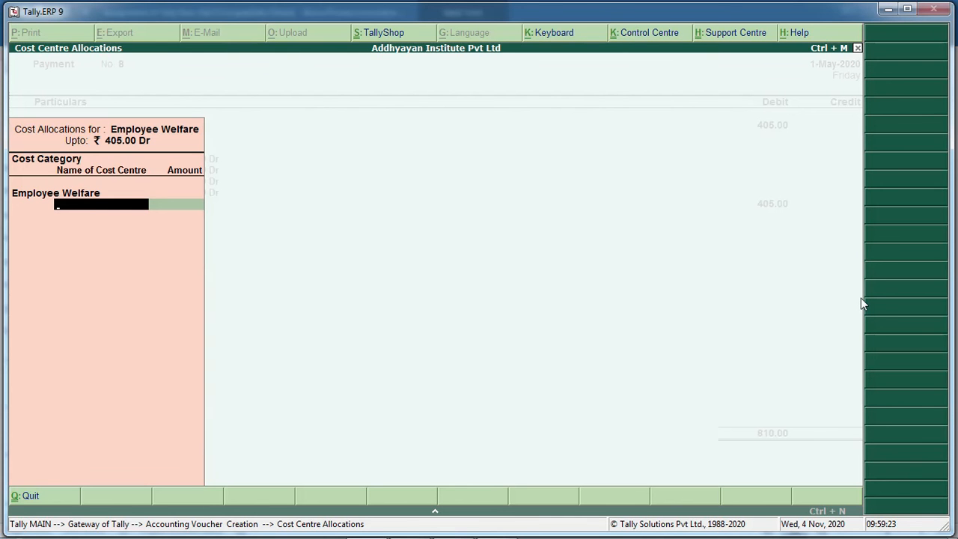
key(alt+c)
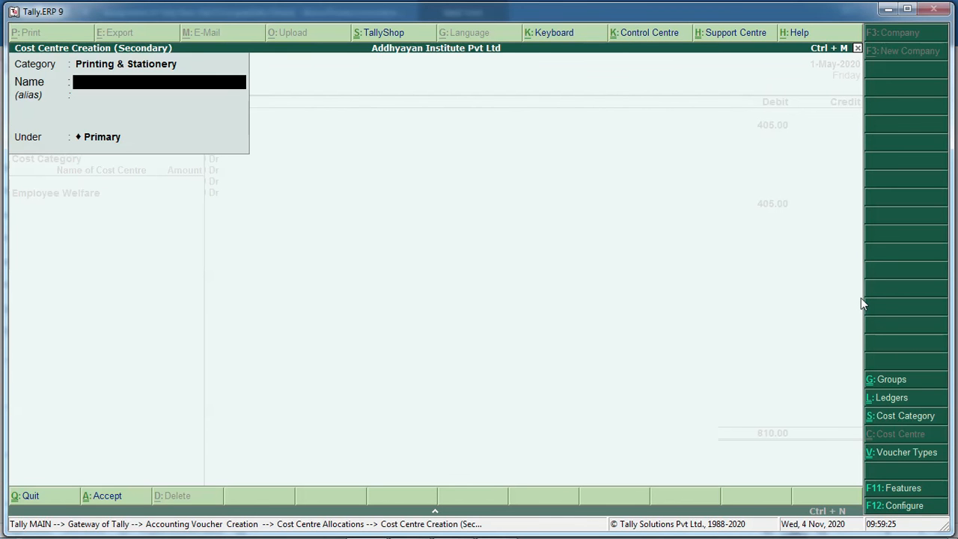
key(BackSpace)
key(BackSpace)
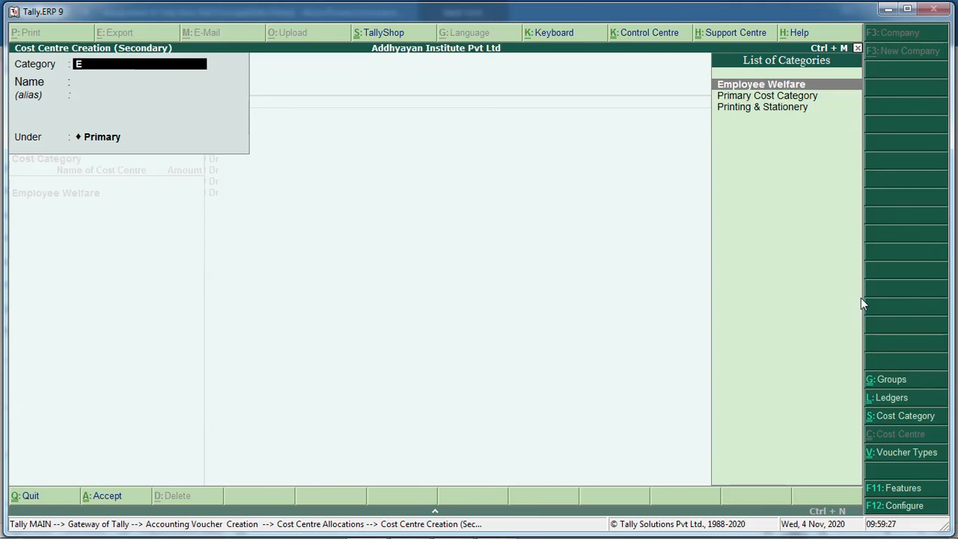
key(Return)
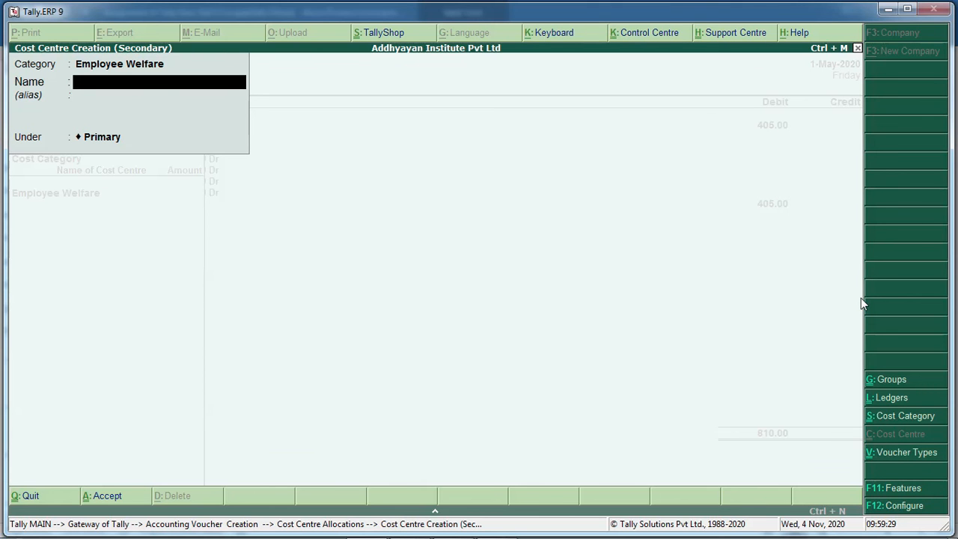
text(Employee Refer)
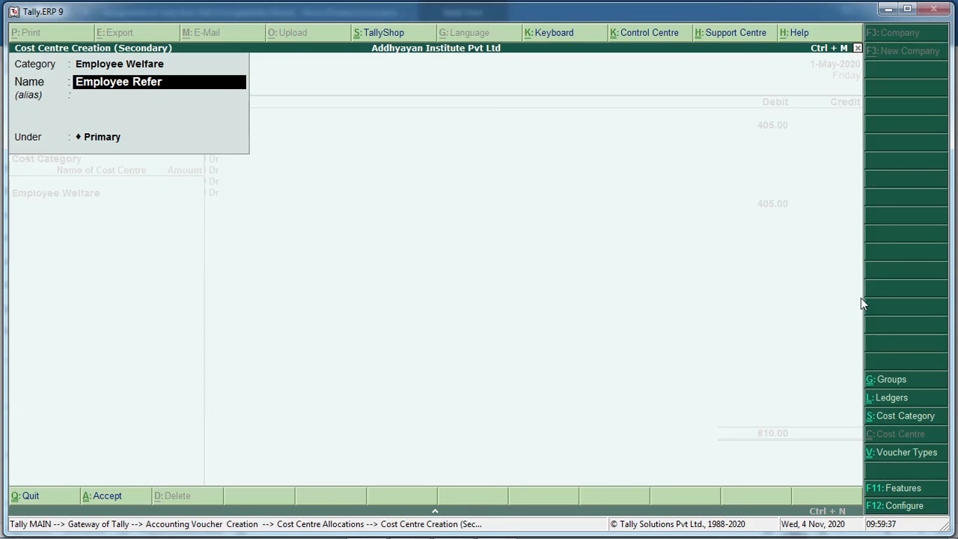
key(BackSpace)
key(BackSpace)
text(reshmen)
key(BackSpace)
key(BackSpace)
text(ent)
key(Return)
key(Return)
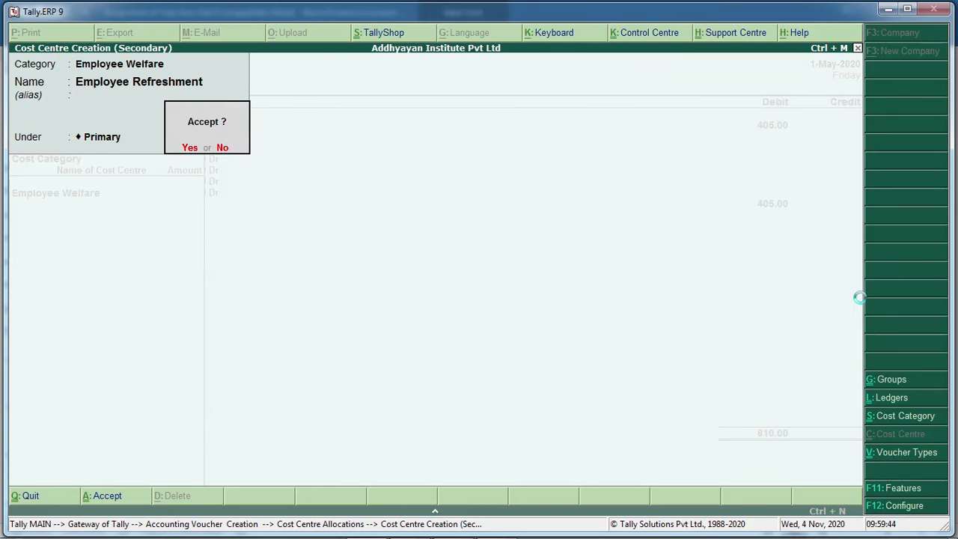
key(Return)
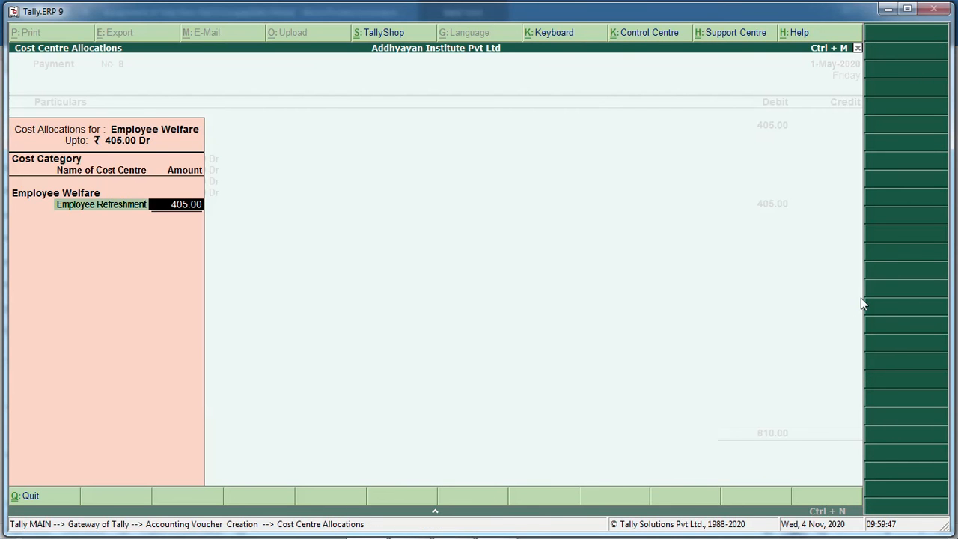
- Allocate 300 to the Employee Refreshment cost centre, checking the amount in the Word expense table
key(alt+Tab)
key(alt+Tab)
text(300)
key(Return)
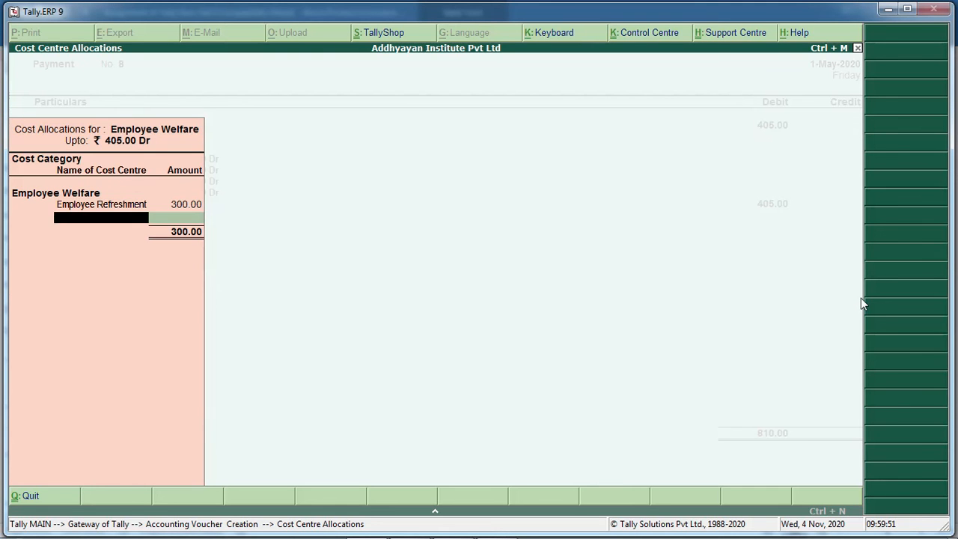
key(Return)
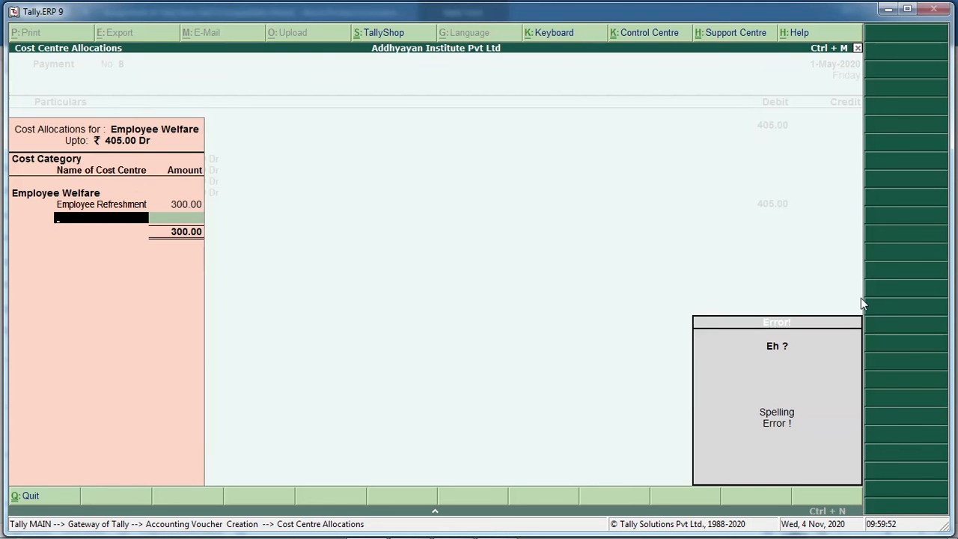
- Create the Tea & Snacks cost centre in the Employee Welfare category under Primary
key(alt+c)
text(Ta)
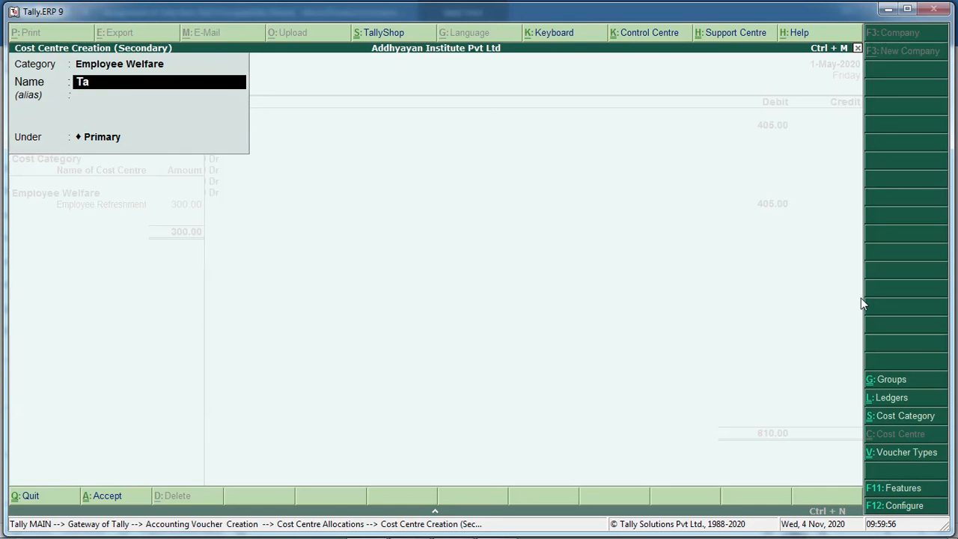
key(BackSpace)
text(ea &)
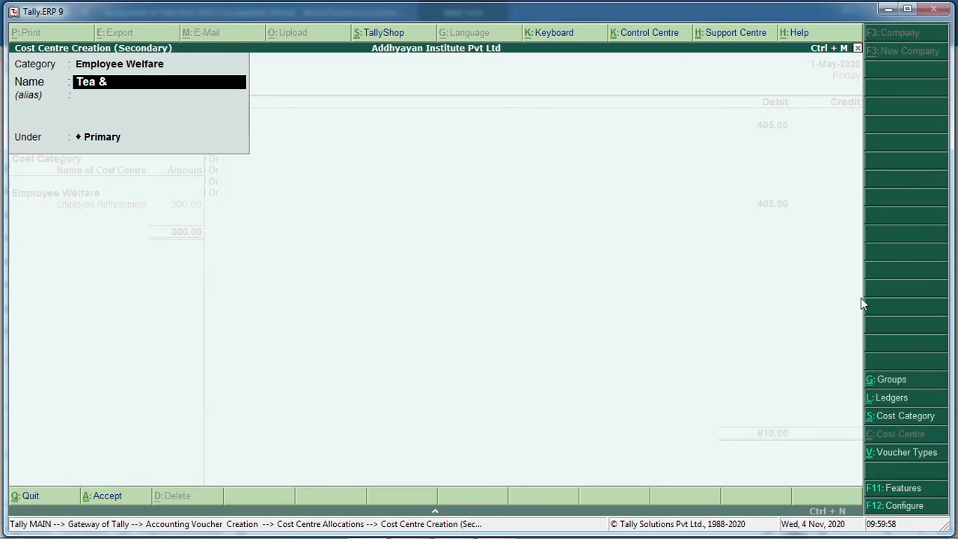
text( Snacks)
key(Return)
key(Return)
key(Return)
key(Return)
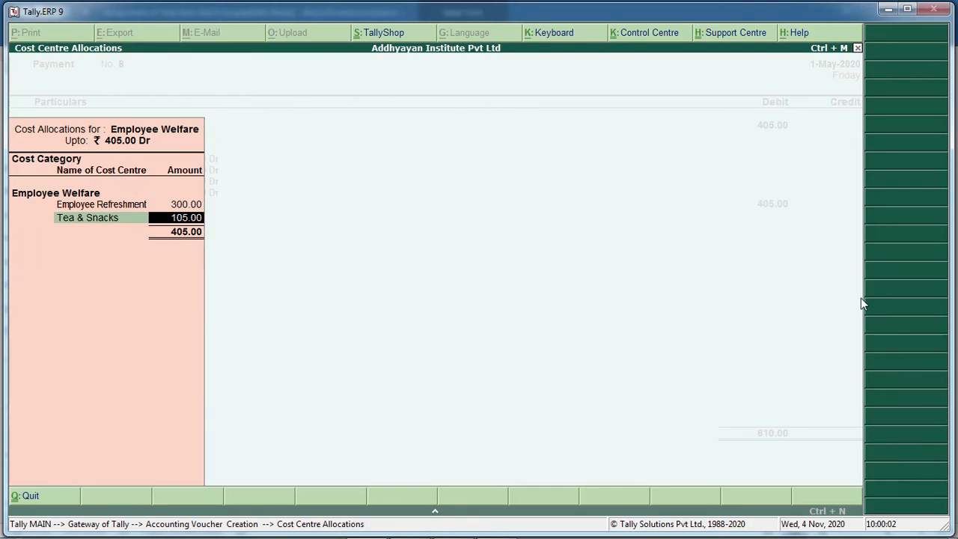
- Check the Tea & Snacks amount in the Word table, allocate 105 to that cost centre and finish the allocation
key(alt+Tab)
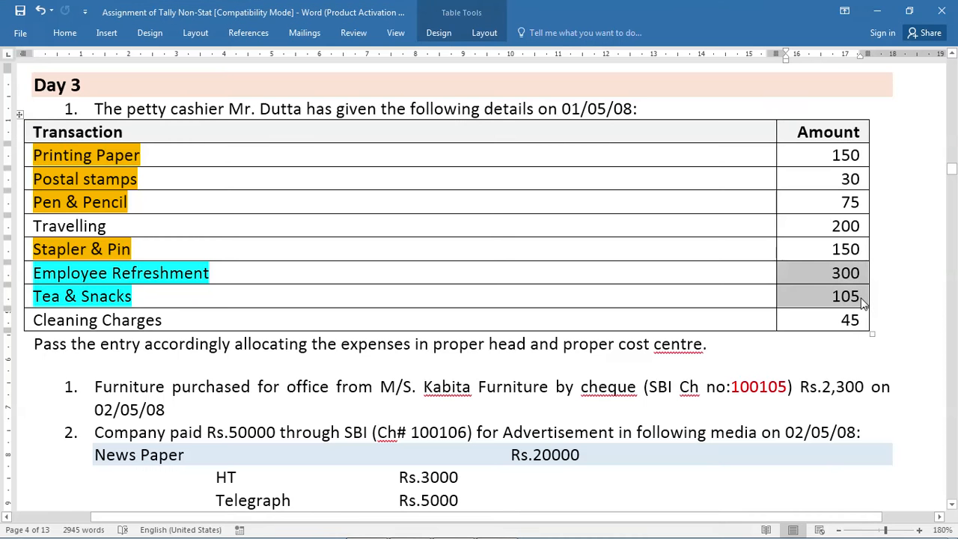
key(alt+Tab)
key(Return)
key(Return)
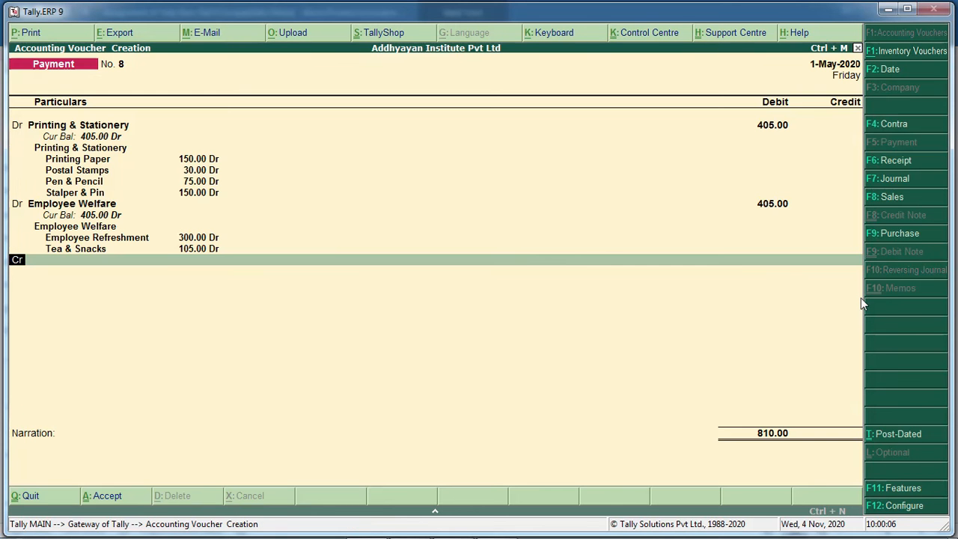
- Add a debit line to the payment and create its Travelling ledger under Indirect Expenses with cost centres not applicable
key(d)
key(Return)
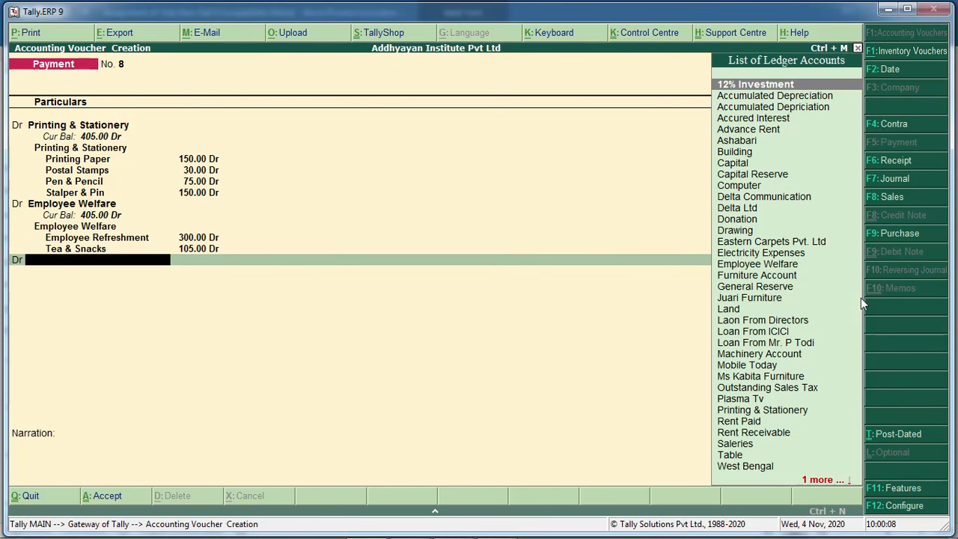
text(T)
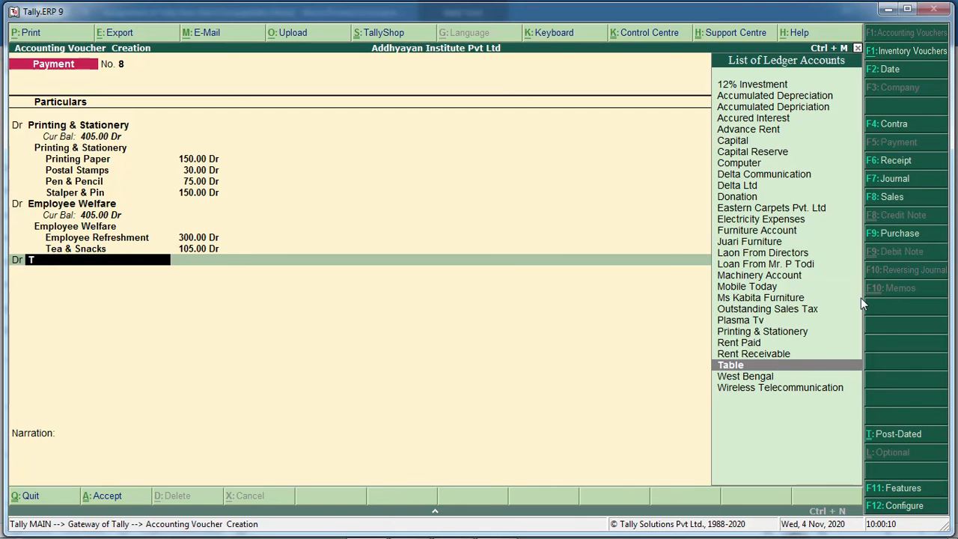
key(alt+c)
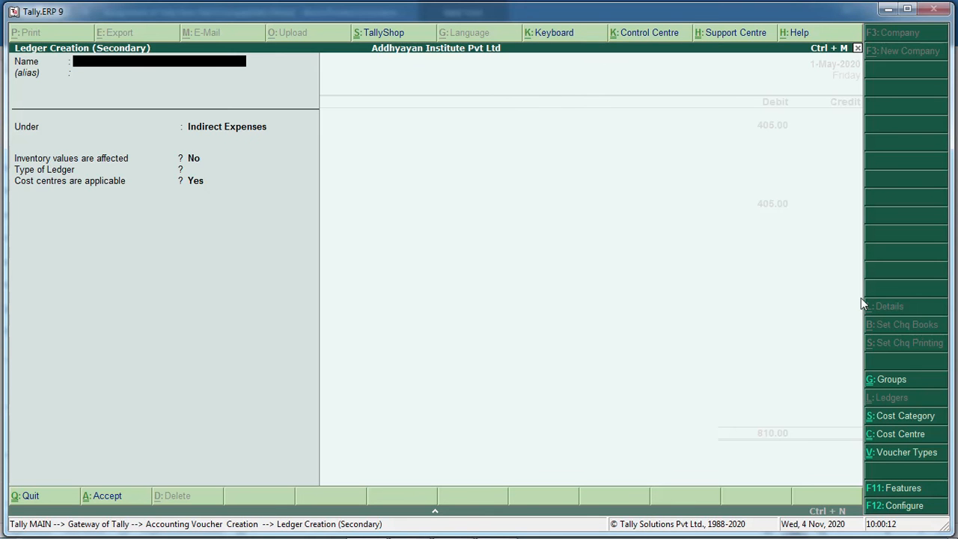
text(Travelling)
key(Return)
key(Return)
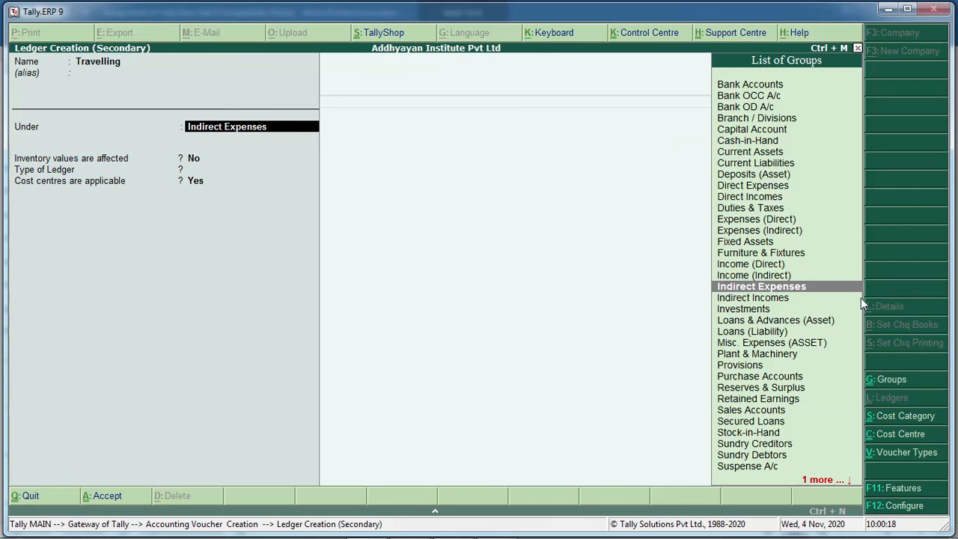
key(Return)
key(Return)
text(n)
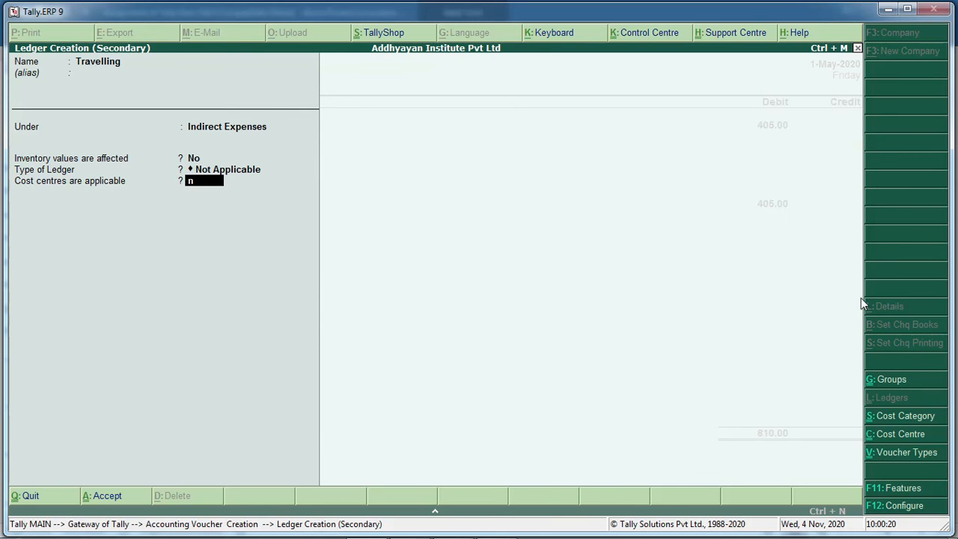
key(Return)
key(Escape)
key(Return)
key(Return)
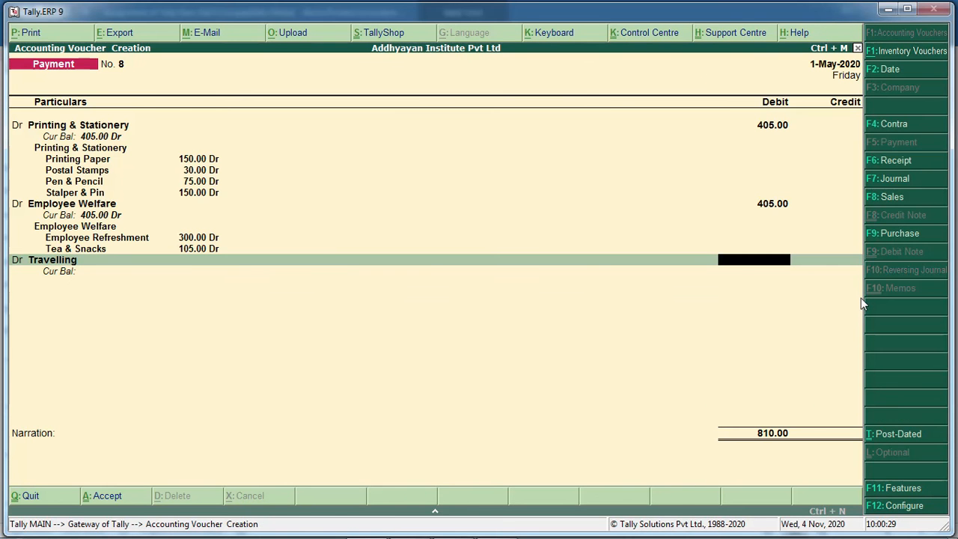
- Check the Travelling amount in the Word expense table and debit 200 to the Travelling ledger
key(alt+Tab)
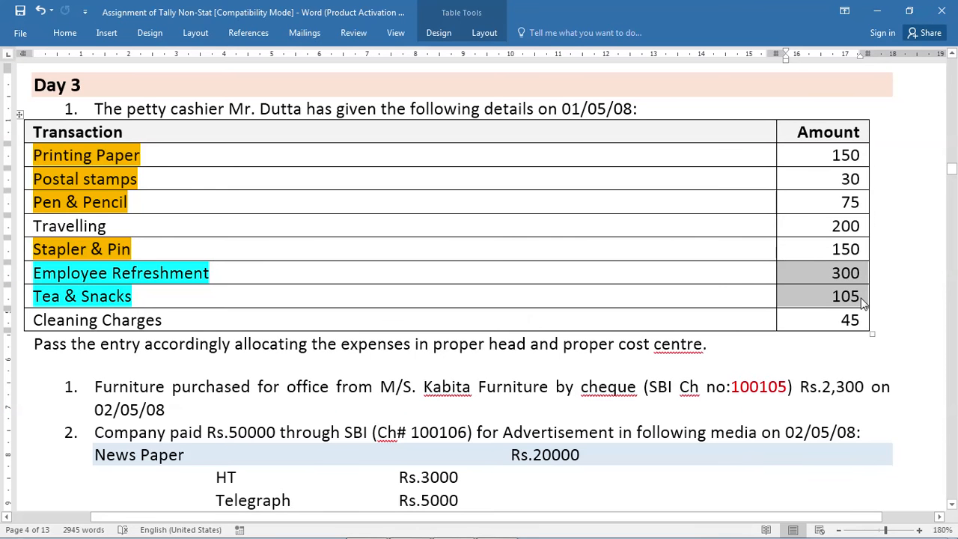
key(alt+Tab)
text(2)
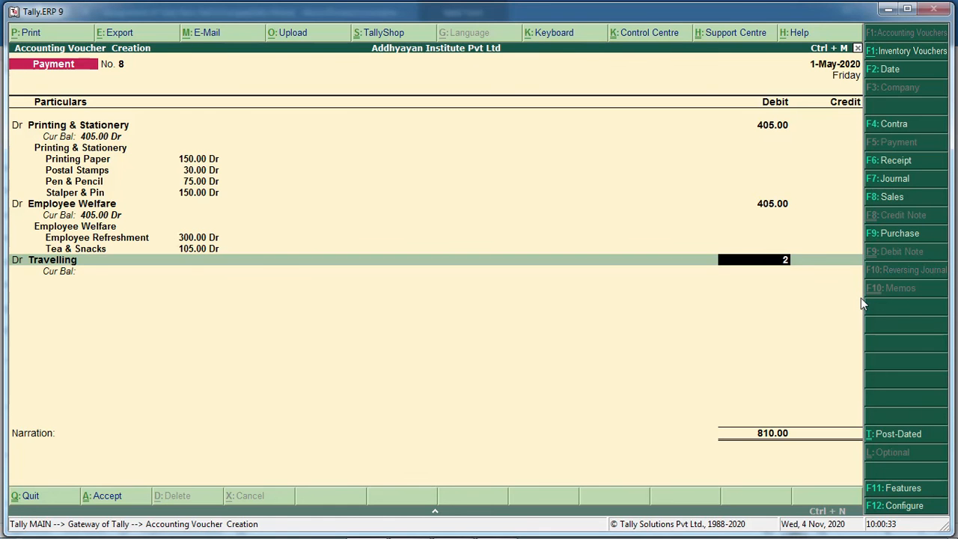
text(00)
key(Return)
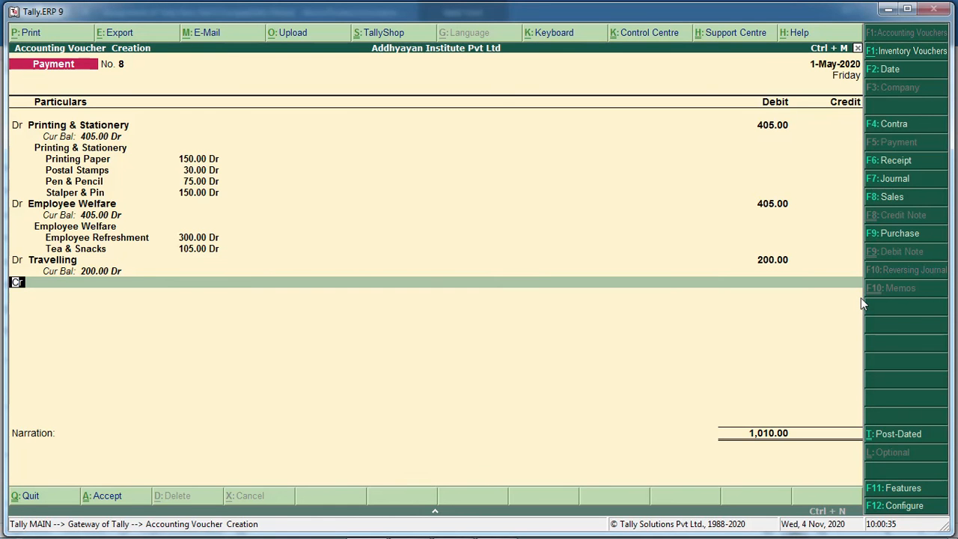
- Add another debit line and create its Cleaning Charges ledger under Indirect Expenses with cost centres not applicable
text(d)
key(Return)
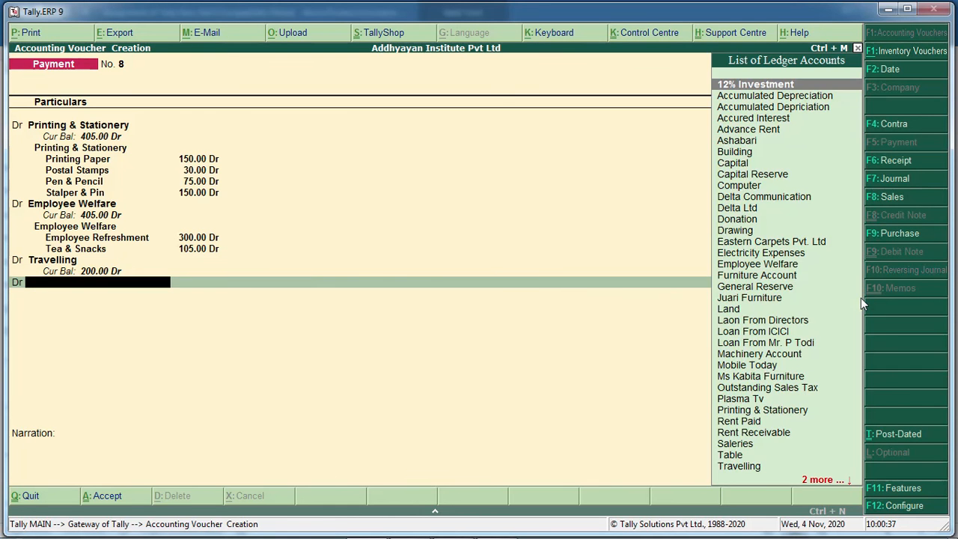
key(alt+c)
text(Clea)
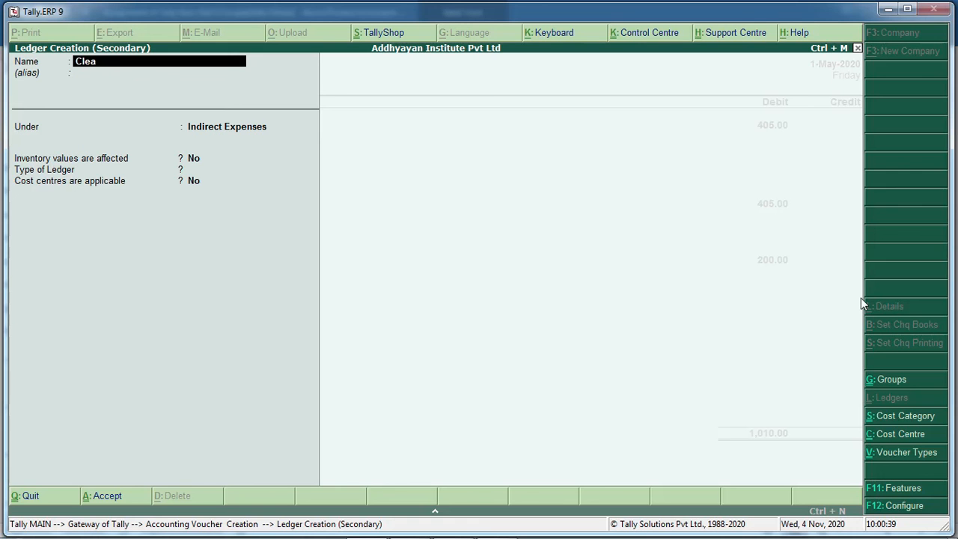
text(ning Charges)
key(Return)
key(Return)
key(Return)
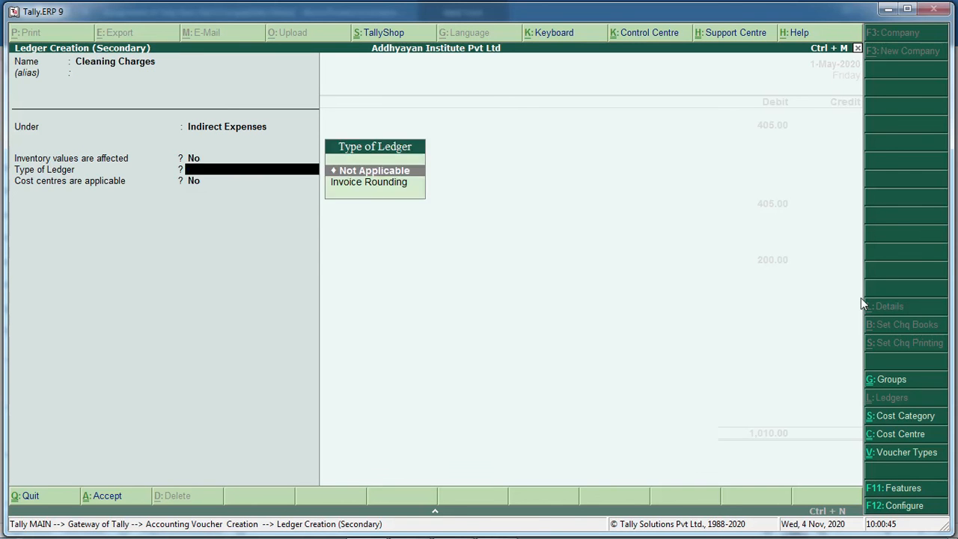
key(Return)
text(n)
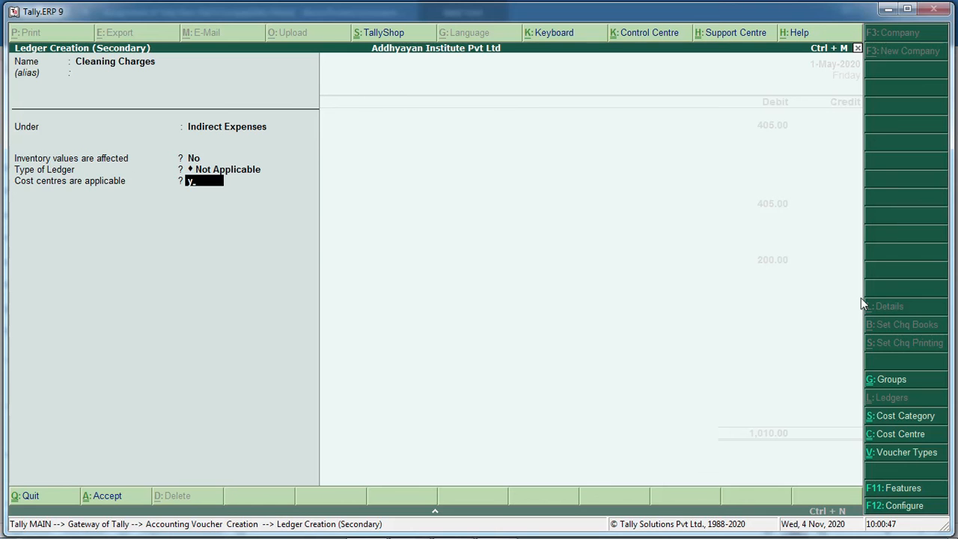
key(Return)
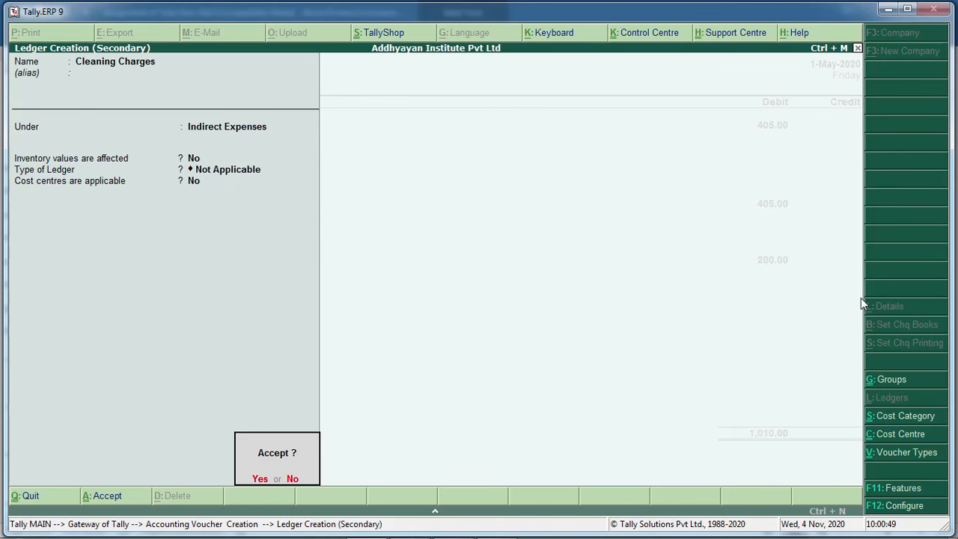
key(Return)
key(Return)
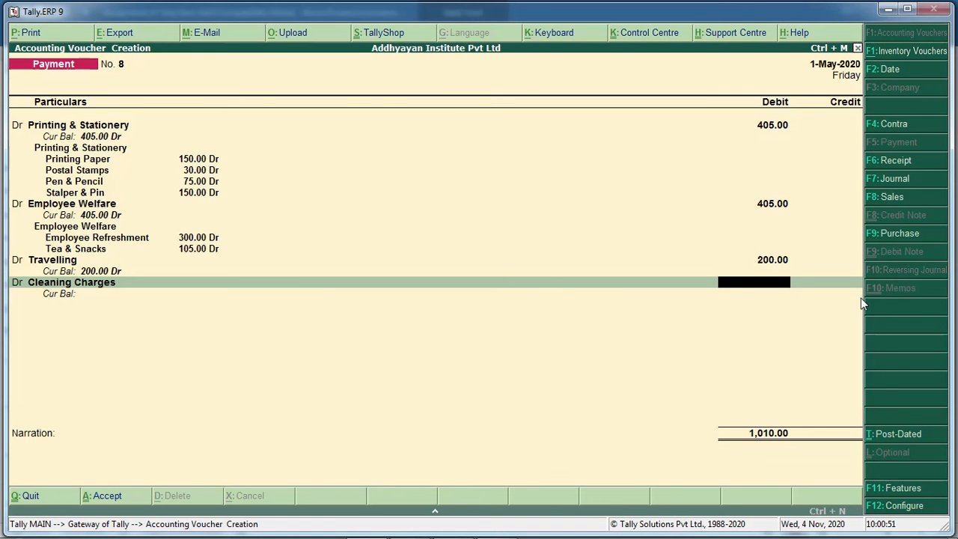
- Look up the Cleaning Charges amount in the Word expense table and debit 45 to that ledger
key(alt+Tab)
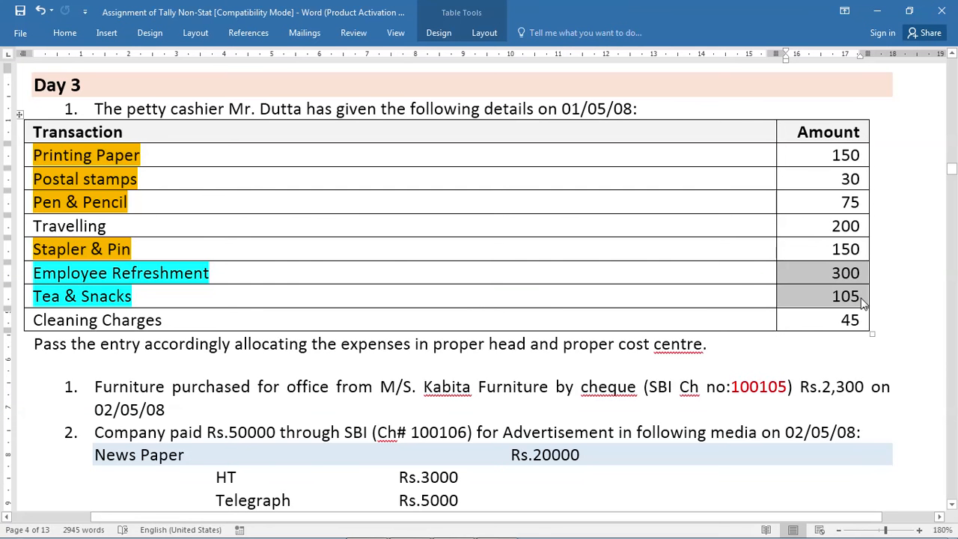
key(alt+Tab)
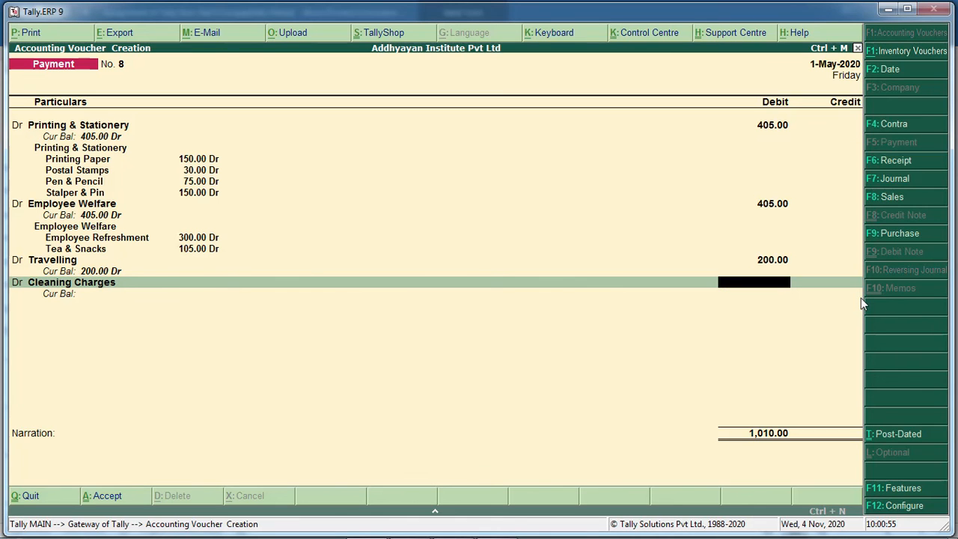
text(45)
key(Return)
- Credit the Petty Cash ledger with the full payment amount of 1,055
key(Return)
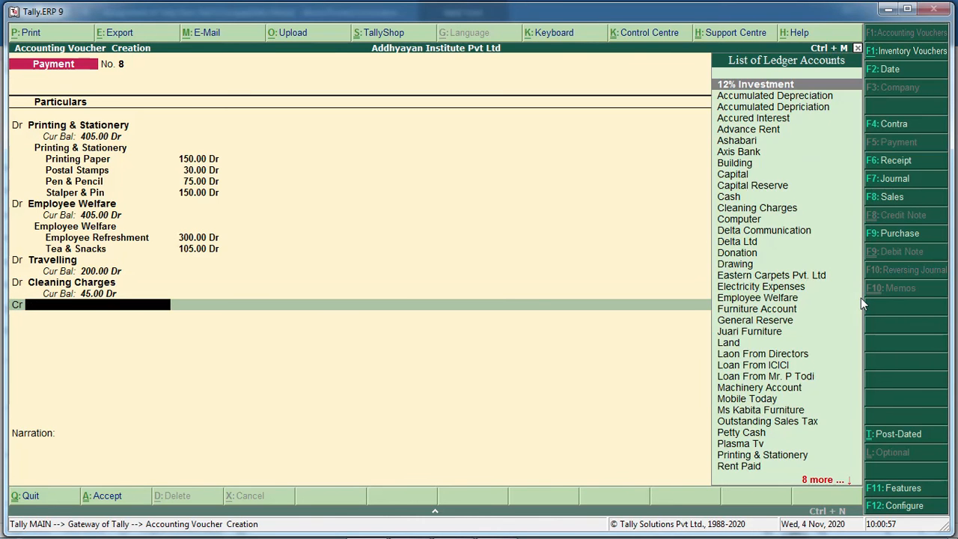
text(Pet)
key(Return)
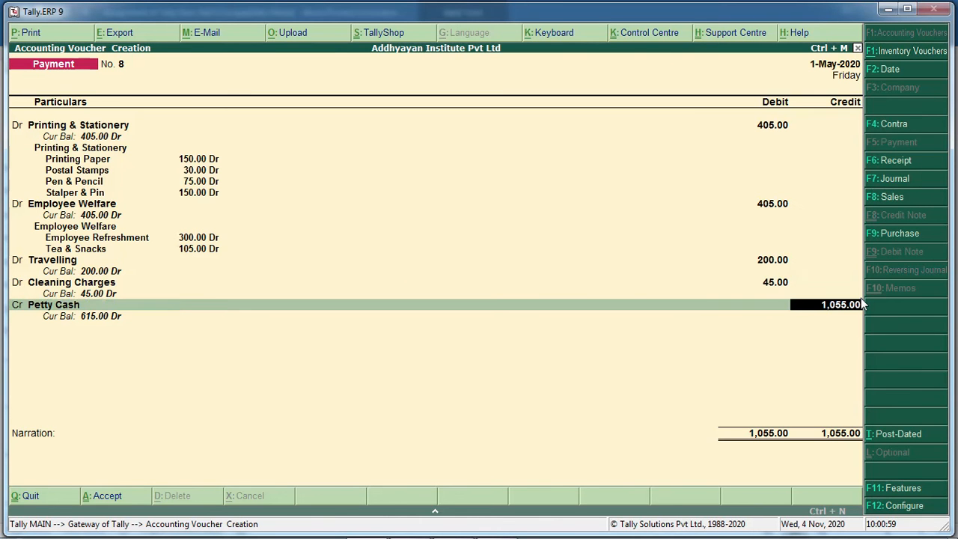
key(Return)
- Enter the narration "Being All Expenses Paid by Petty Cash." and save the payment voucher
text(Being )
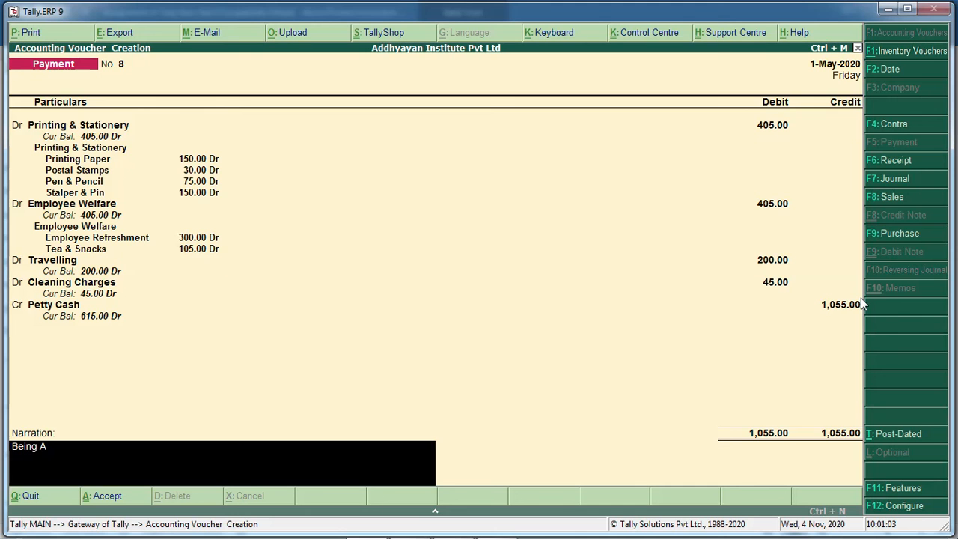
text(All Expenses Paid)
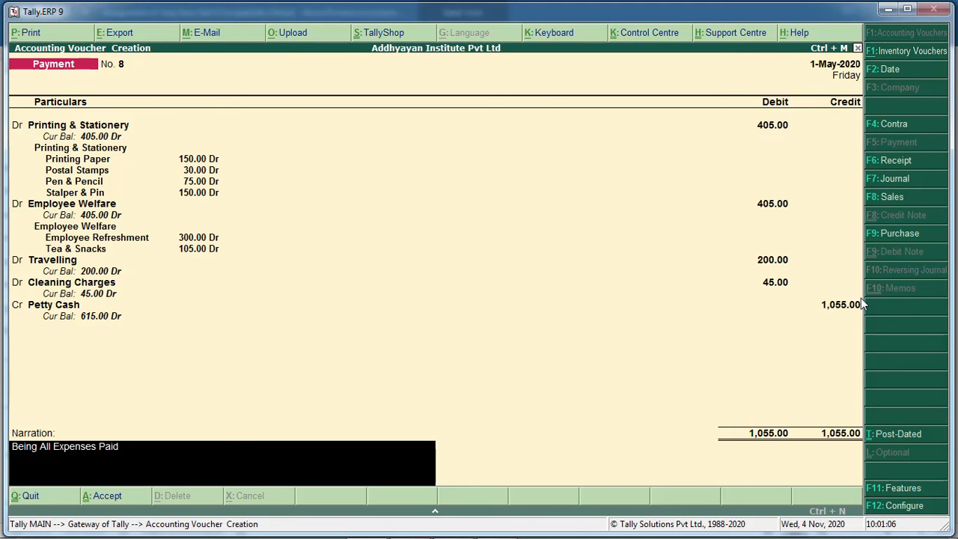
text( by Petty Cash.)
key(Return)
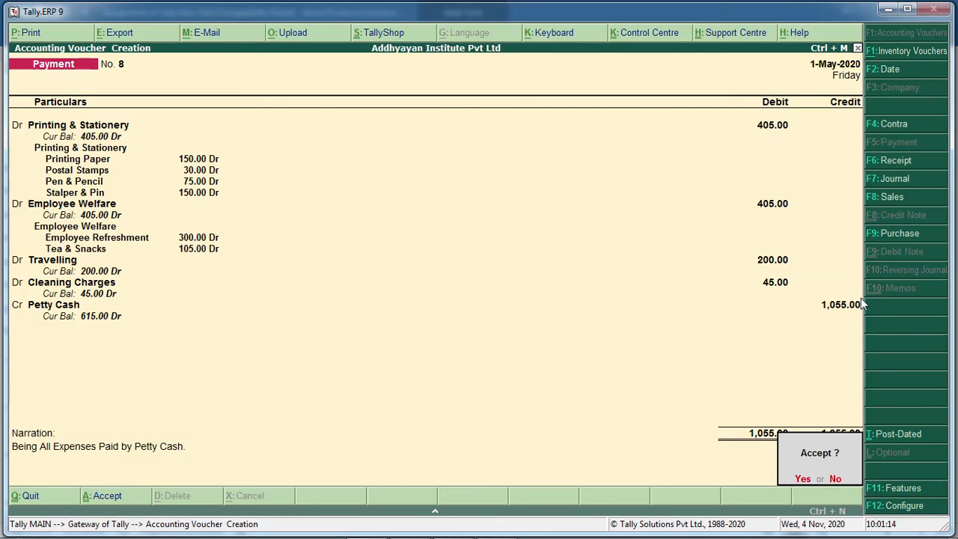
key(Return)
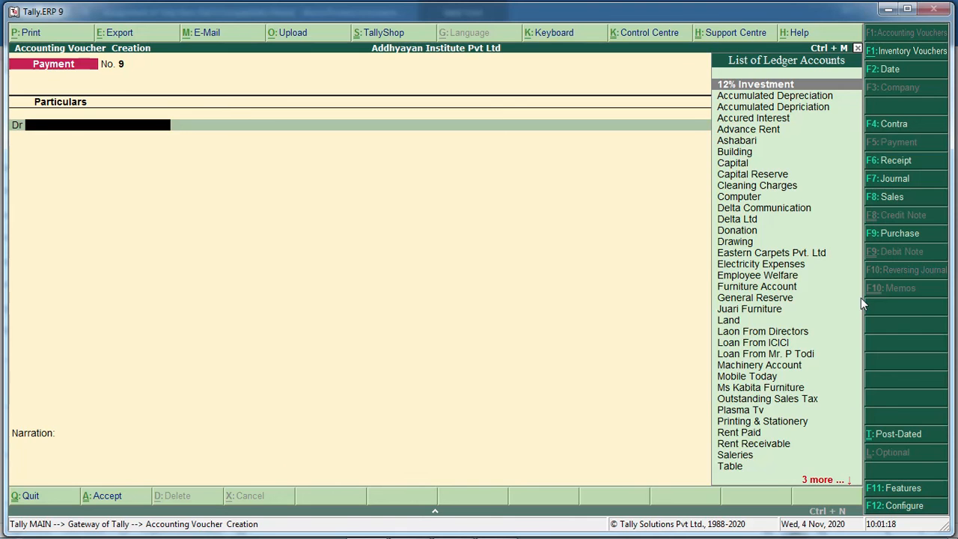
- Leave voucher entry and display the cost centre Category Summary report to review the allocated expenses by category
key(Escape)
key(Return)
key(Escape)
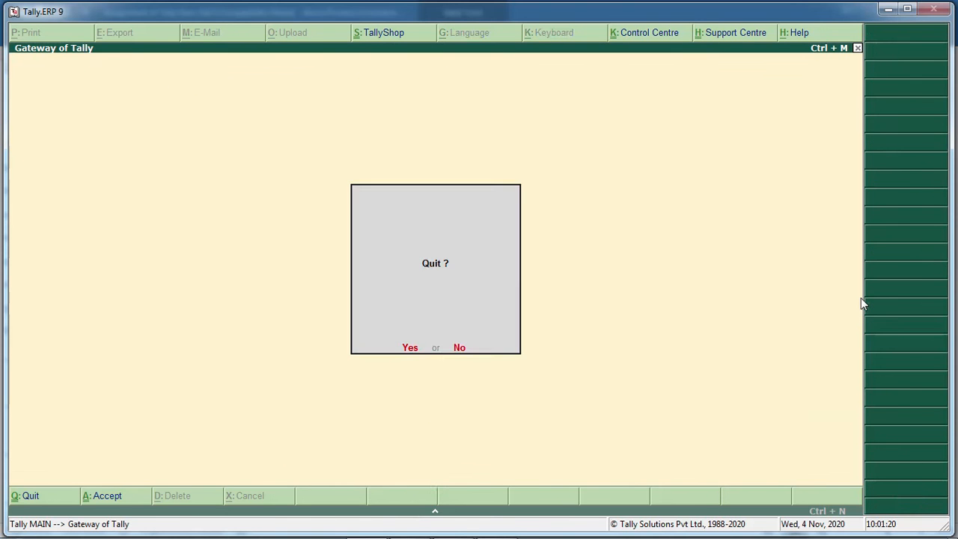
key(Escape)
key(d)
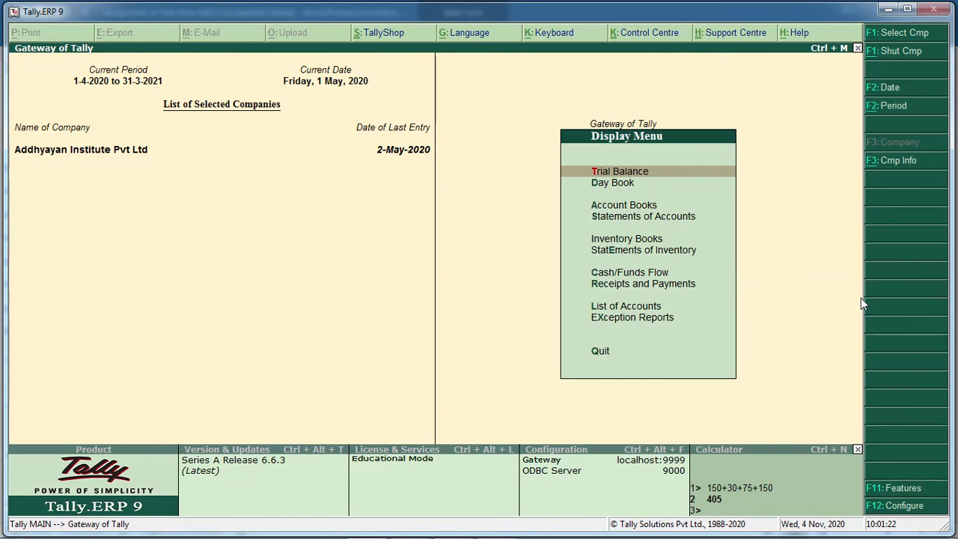
key(Down)
key(Down)
key(Down)
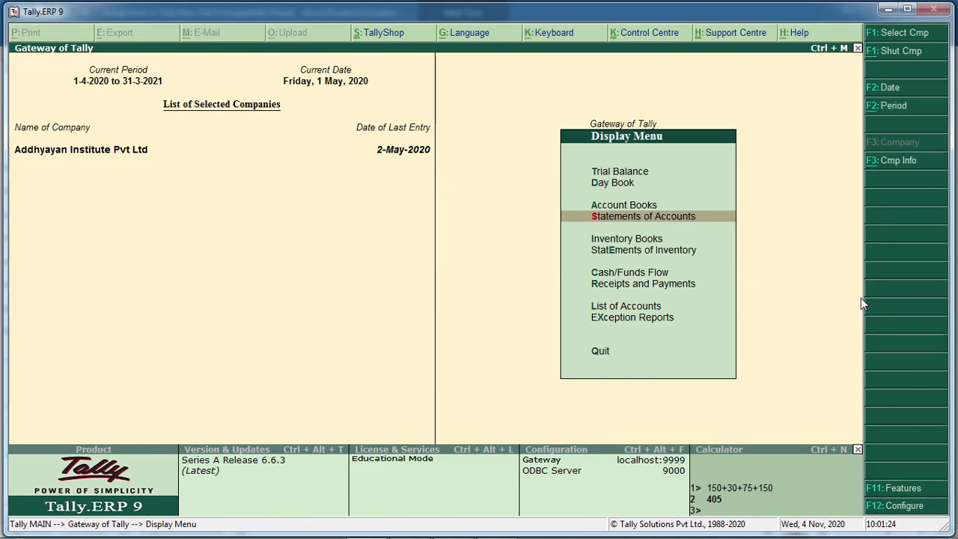
key(Return)
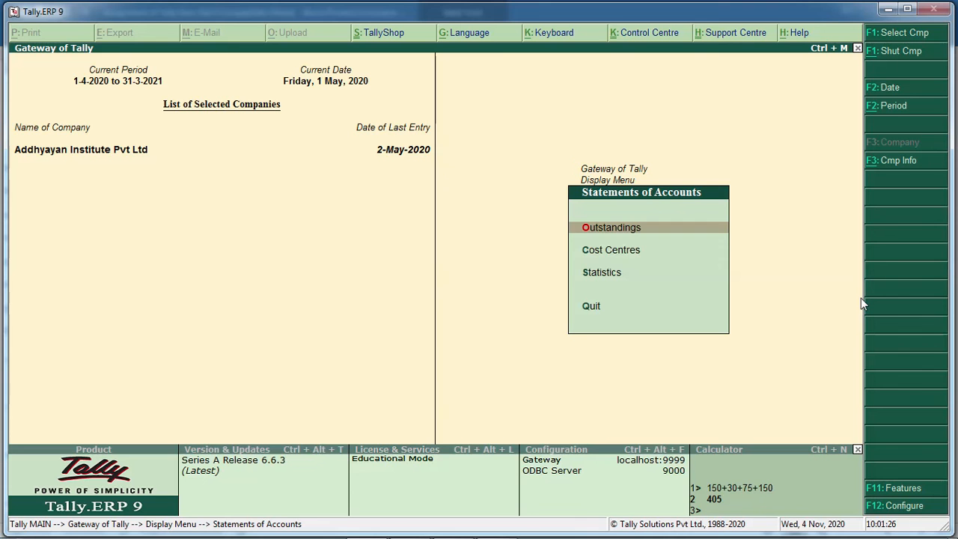
key(Down)
key(Return)
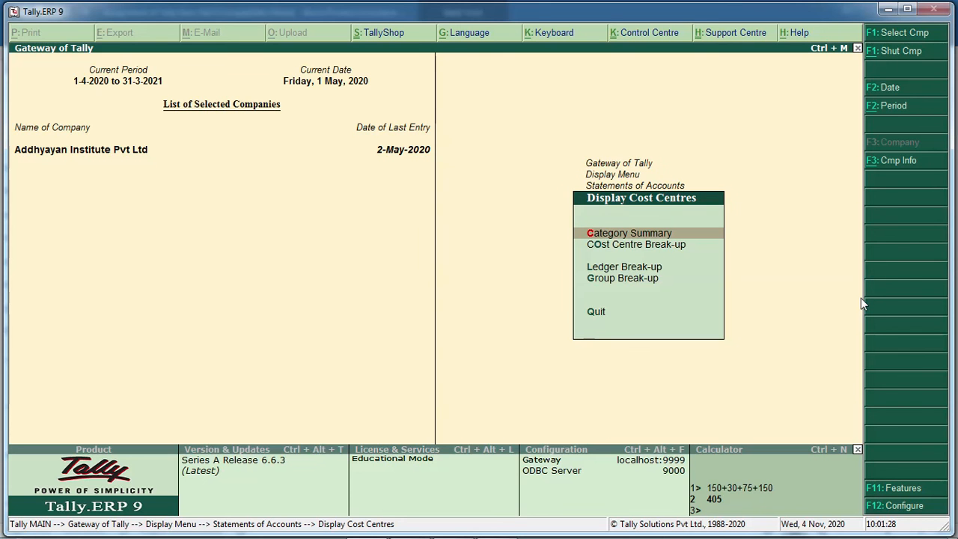
key(Return)
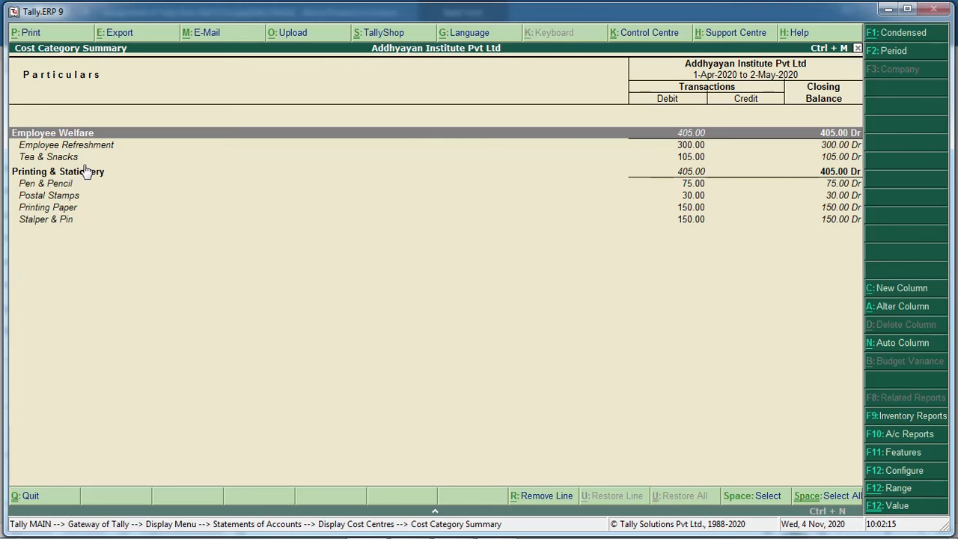
mouse_move(401, 6)
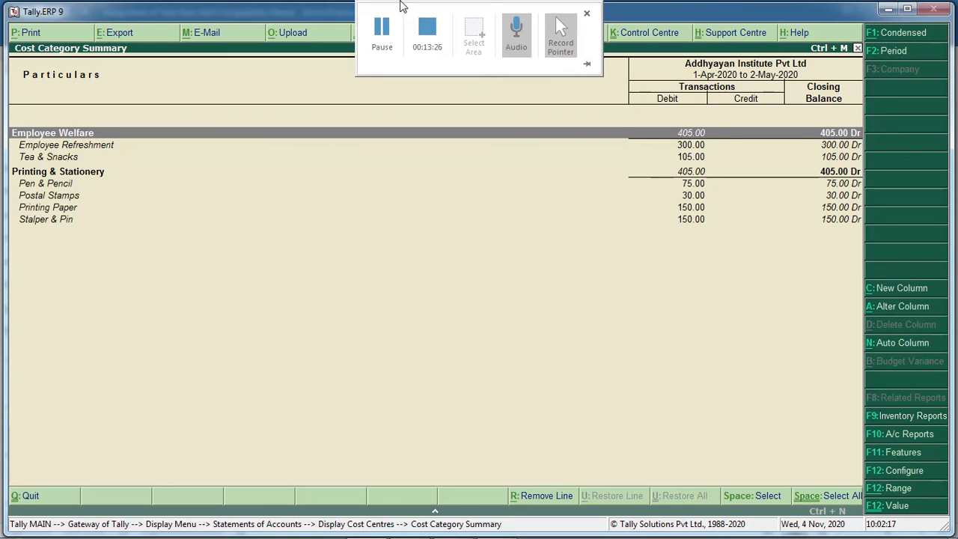